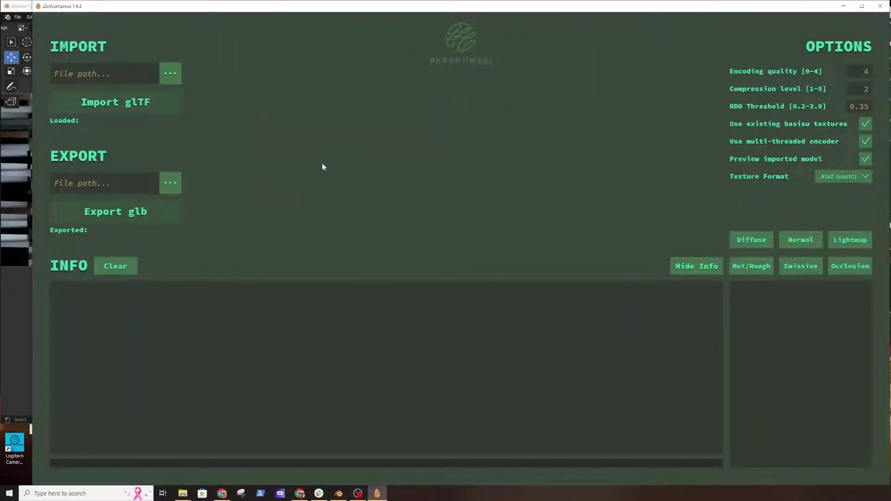
Step: Minimize ZenCompress to return to Blender and look over the lobby, sphere exhibit and surrounding rooms from several angles
click(843, 6)
middle_drag(361, 266, 357, 232)
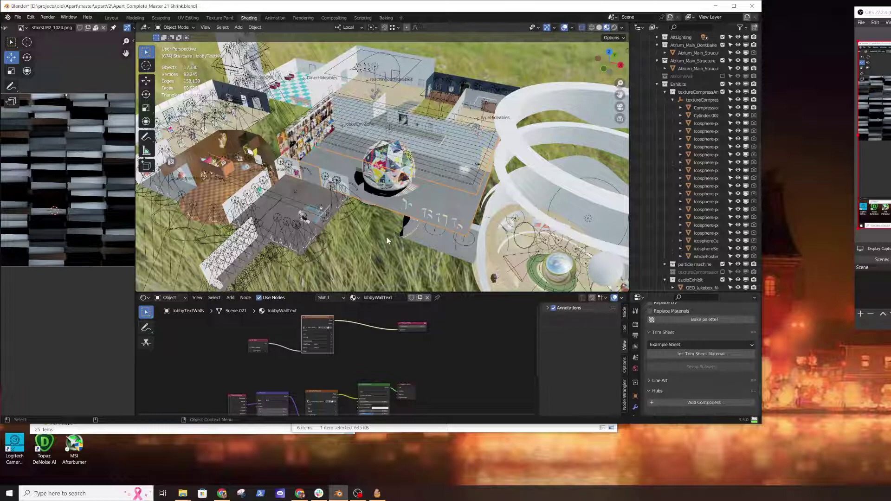
scroll(377, 252, up, 3)
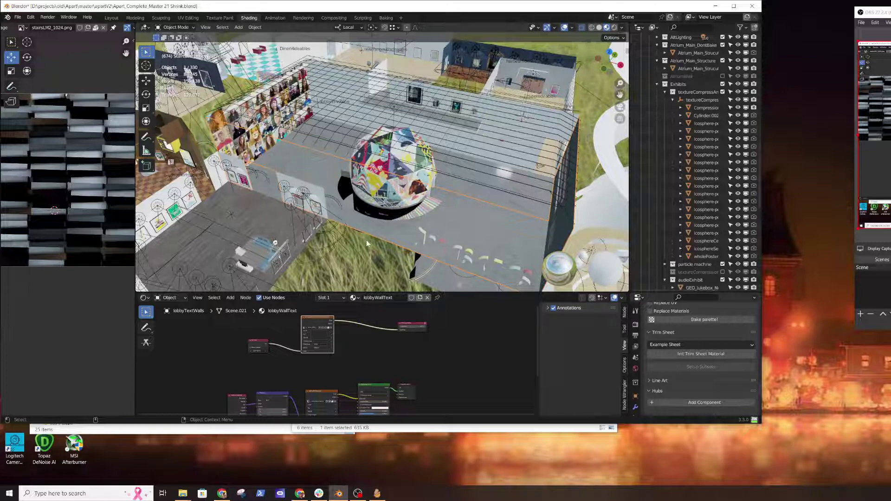
middle_drag(380, 266, 461, 179)
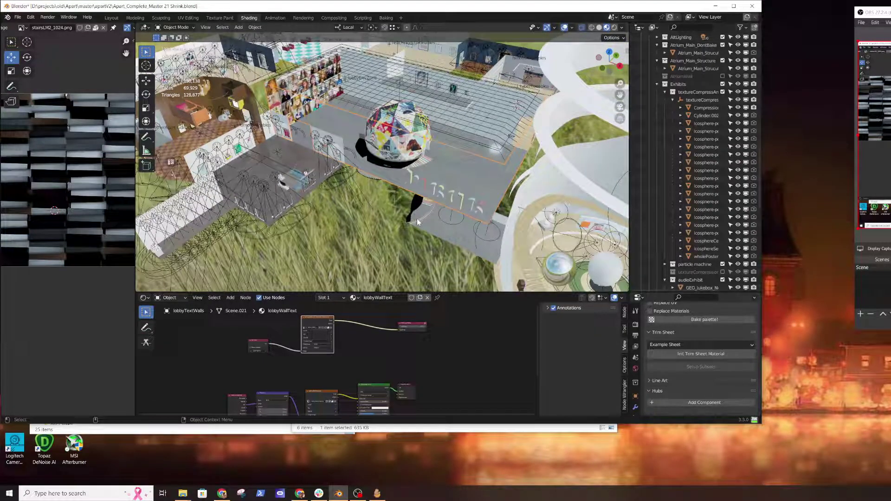
scroll(386, 225, up, 3)
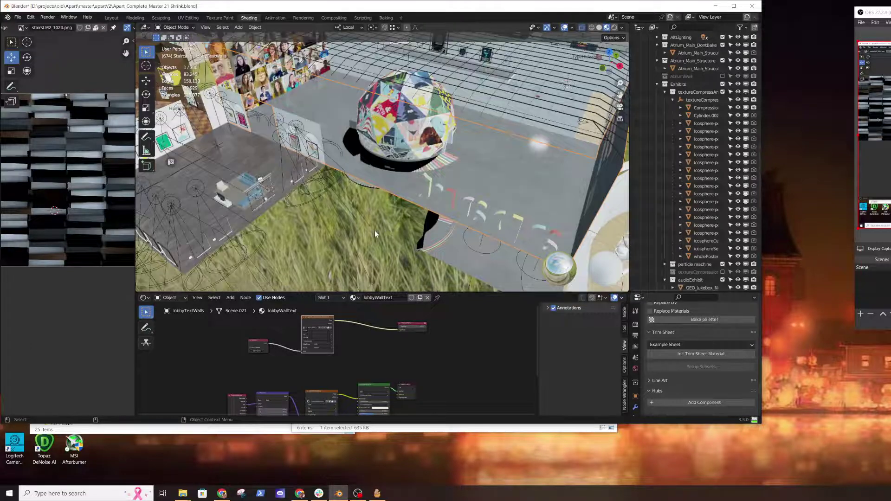
middle_drag(374, 230, 416, 165)
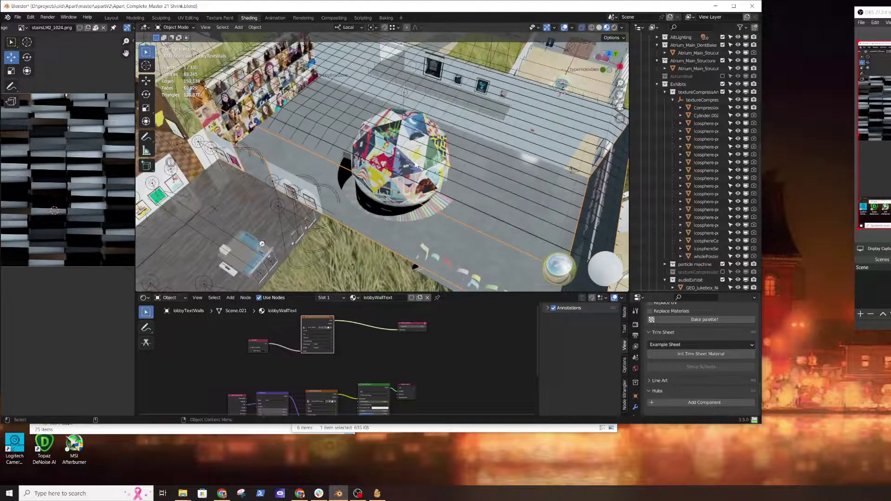
scroll(415, 165, down, 3)
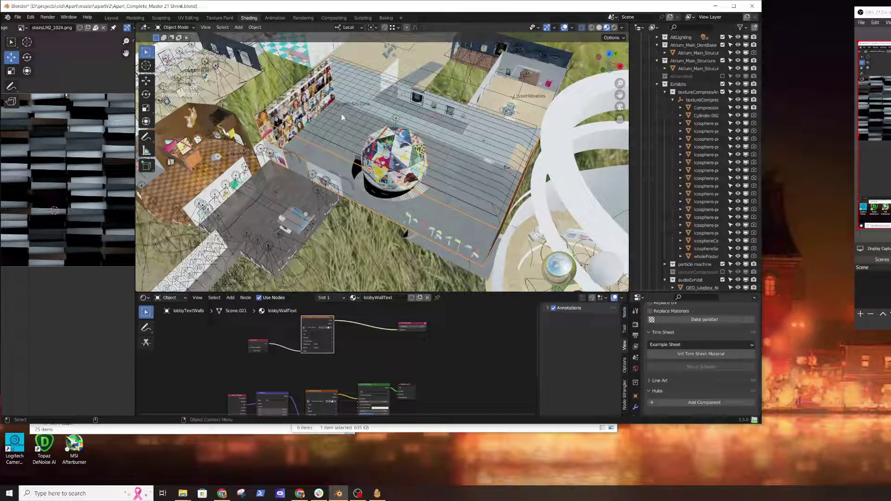
middle_drag(341, 113, 401, 149)
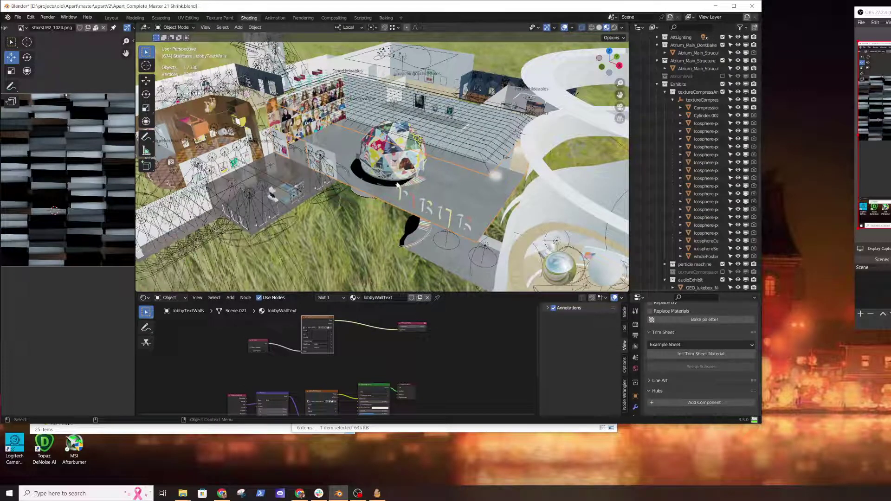
scroll(450, 202, up, 2)
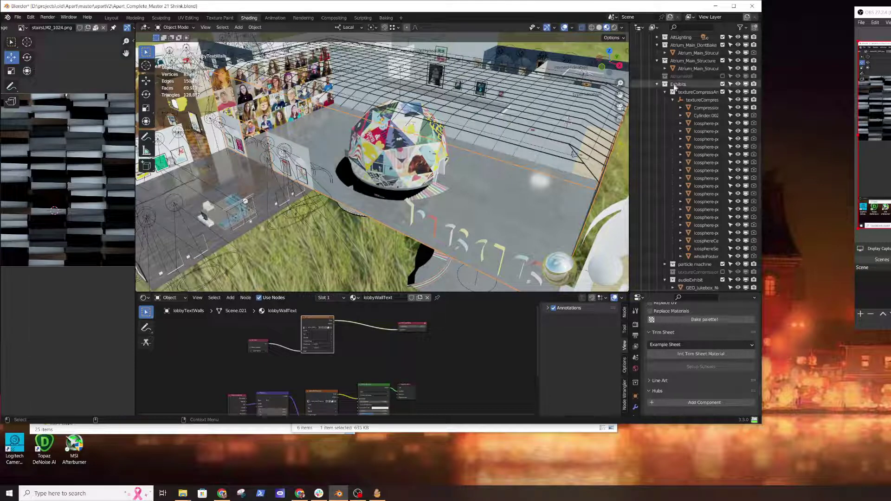
Step: Collapse the Exhibits collection, expand lobbyWallsUVs under Lobby and select all of its objects
right_click(684, 93)
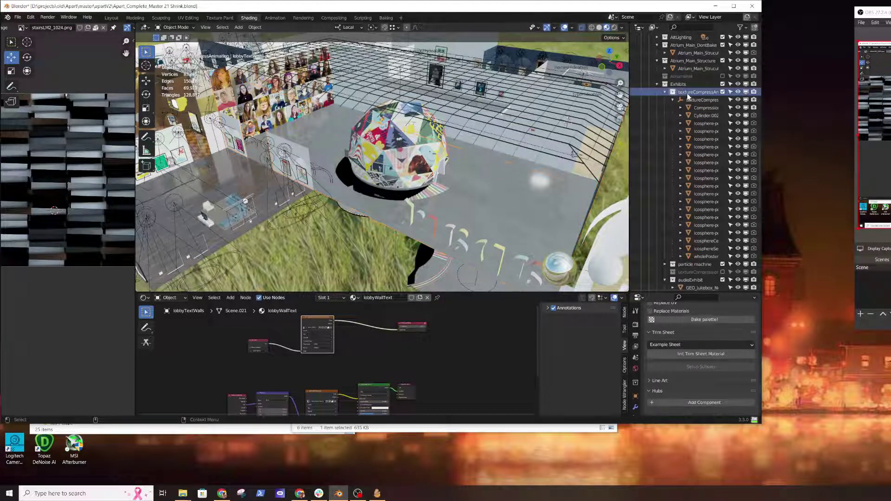
click(656, 84)
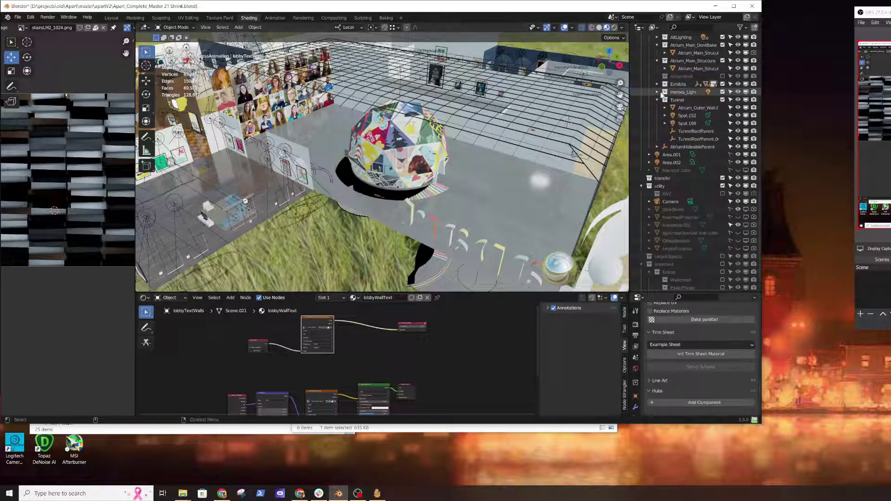
scroll(683, 207, up, 8)
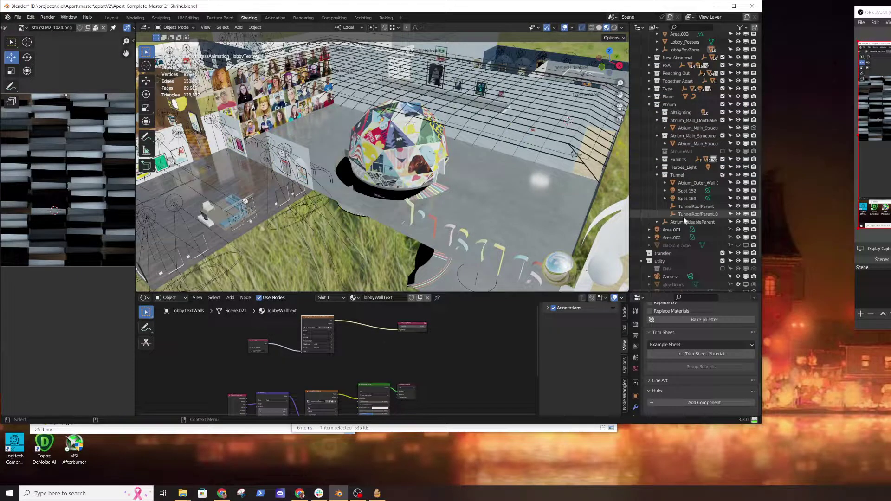
scroll(663, 121, up, 5)
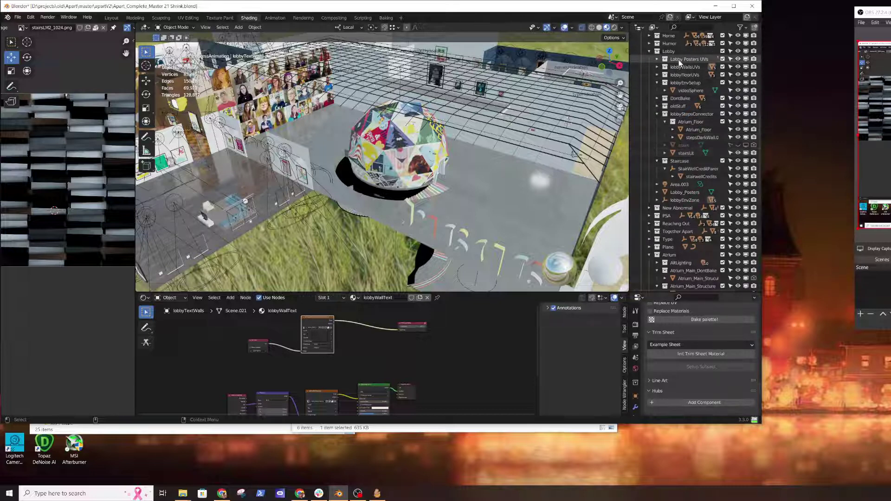
click(657, 67)
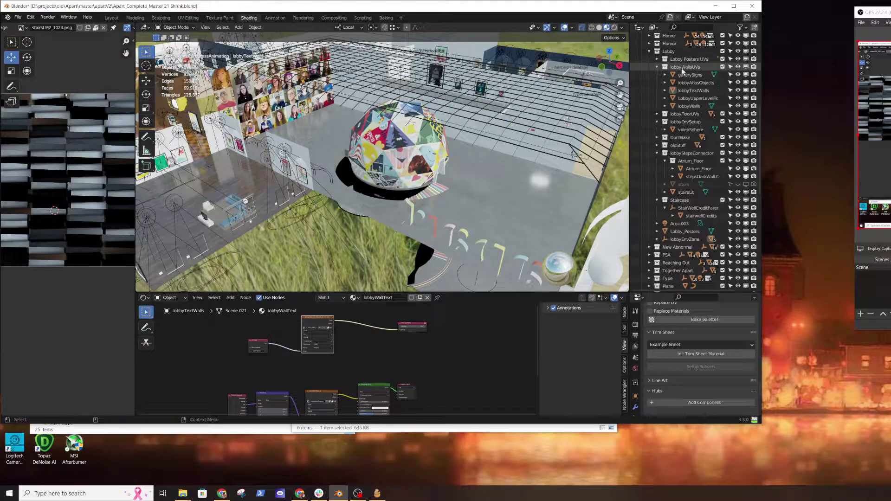
right_click(679, 68)
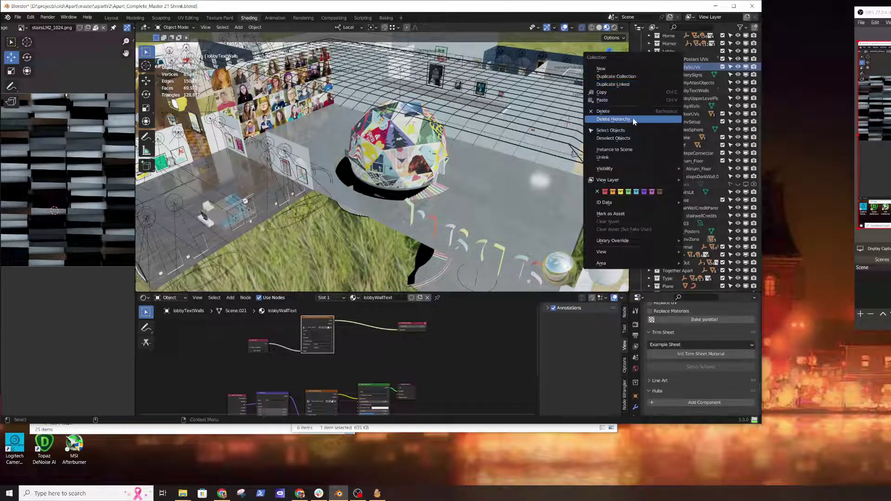
click(632, 132)
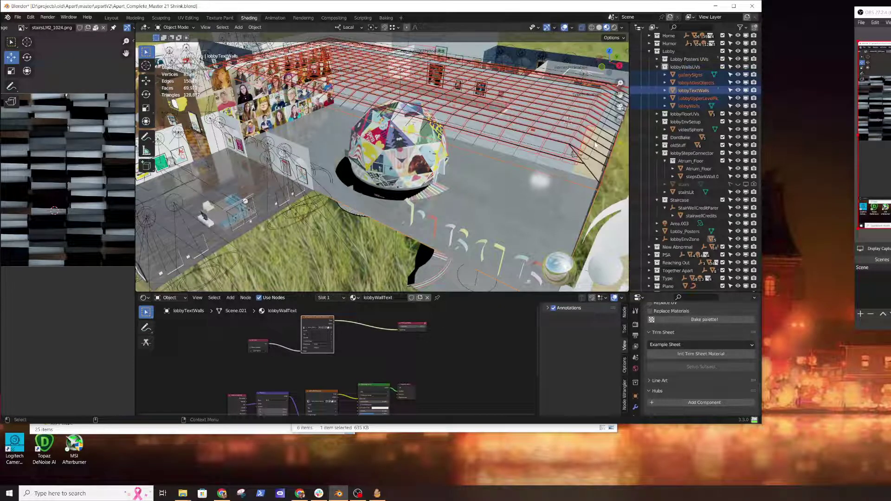
Step: Show the lobbyWallText material's lightmap texture in the UV editor and examine it up close
middle_drag(461, 157, 378, 171)
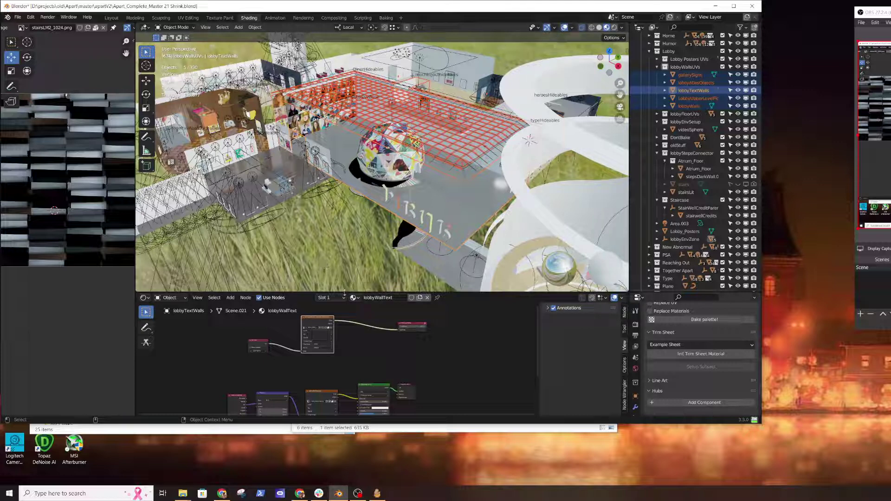
click(625, 315)
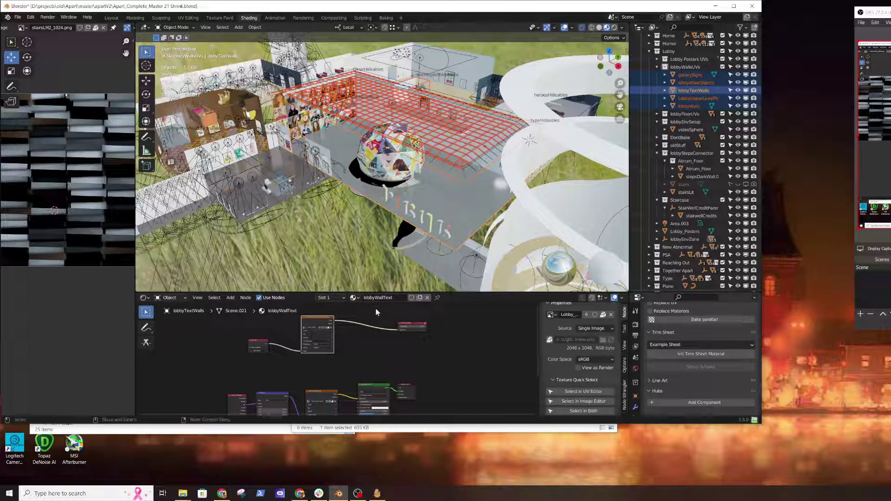
click(598, 391)
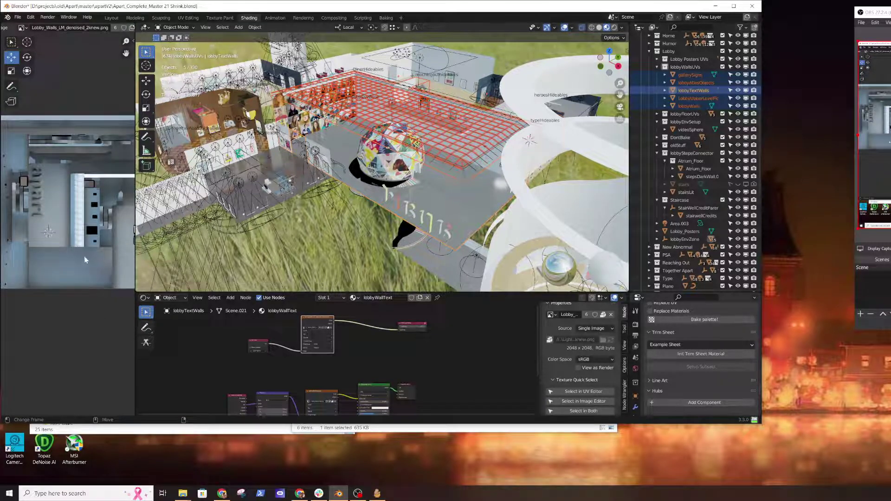
scroll(85, 259, up, 2)
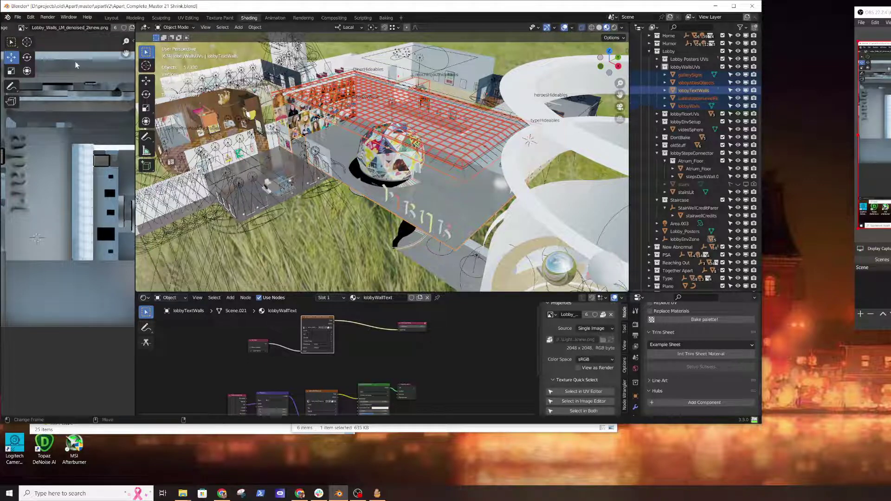
Step: Open the glTF 2.0 export, using the glTF Separate (.gltf + .bin + textures) format and the D: drive as destination
click(17, 16)
mouse_move(30, 123)
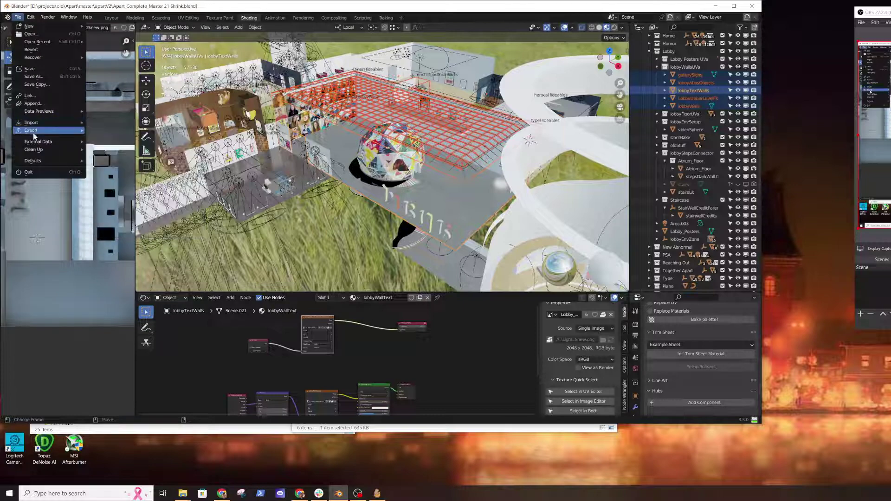
click(116, 209)
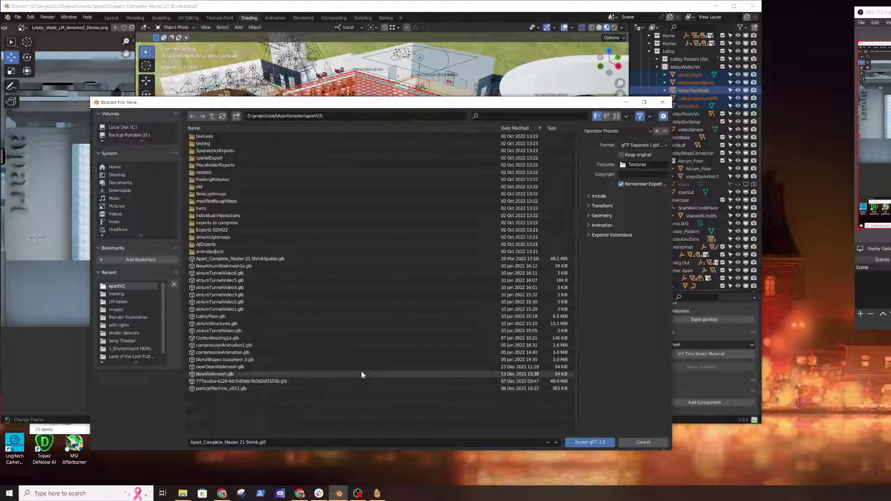
click(659, 145)
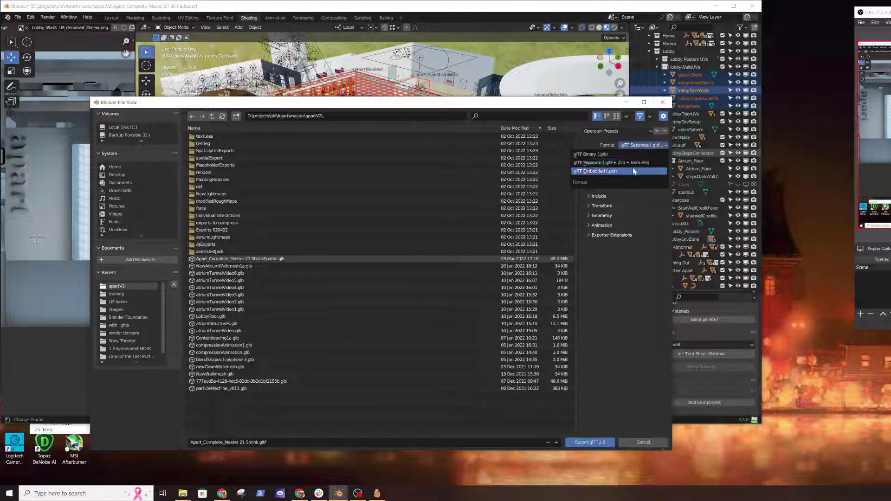
click(603, 163)
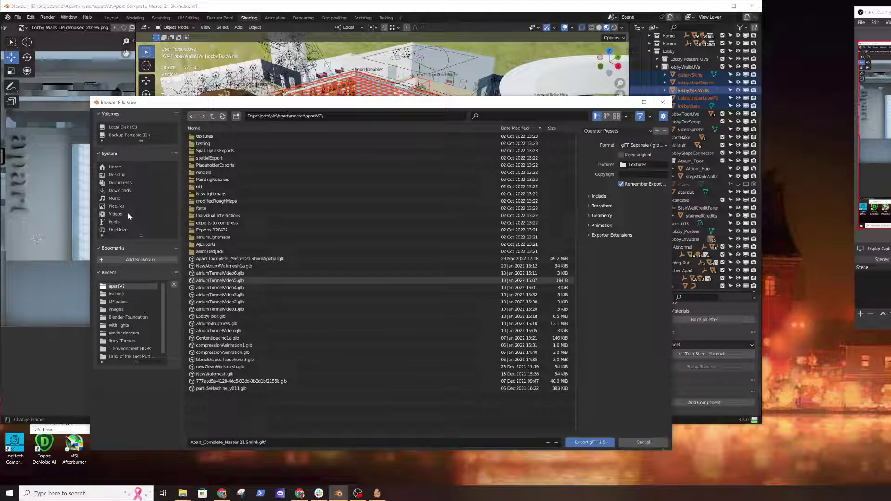
click(132, 135)
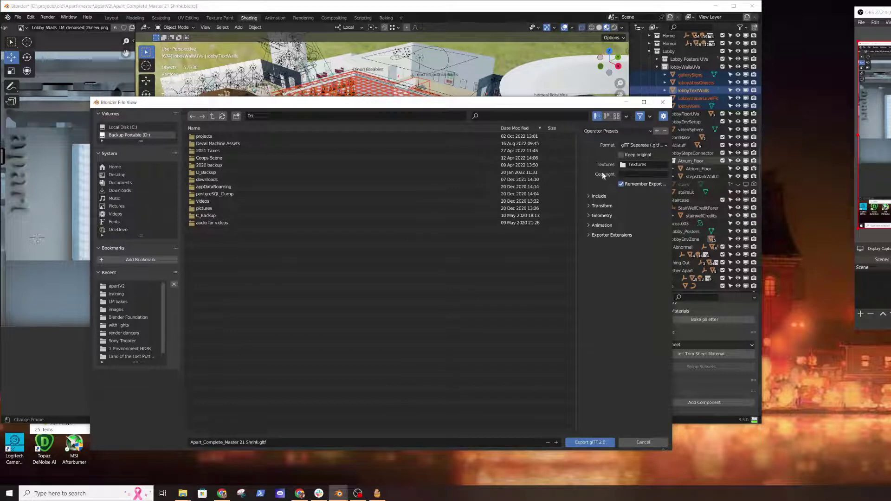
click(645, 147)
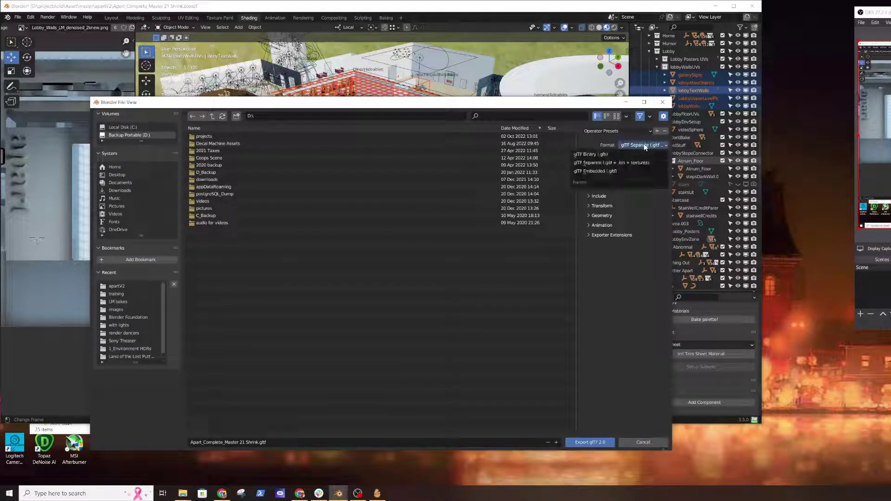
click(623, 166)
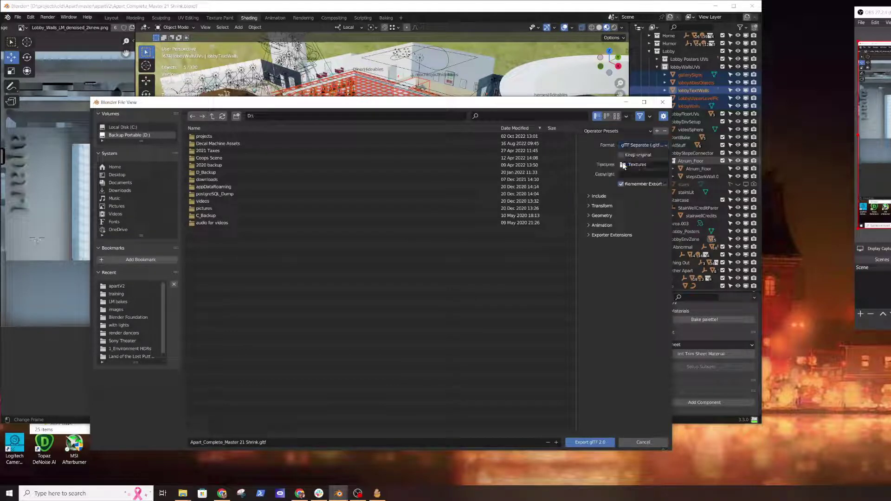
Step: Keep Textures as the texture folder and limit the export to Selected Objects
click(653, 166)
key(Return)
click(587, 195)
click(622, 207)
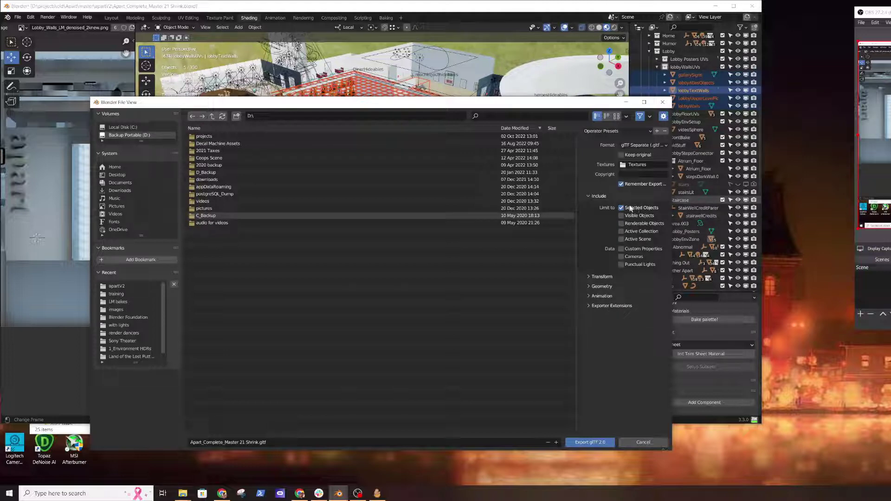
Step: Check the mesh and material export options, keep Images on Automatic, and run the glTF 2.0 export
click(590, 288)
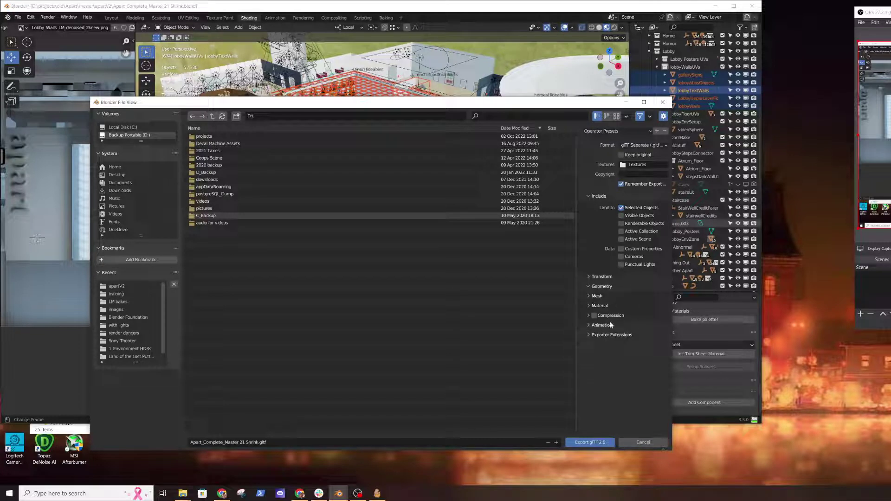
click(588, 296)
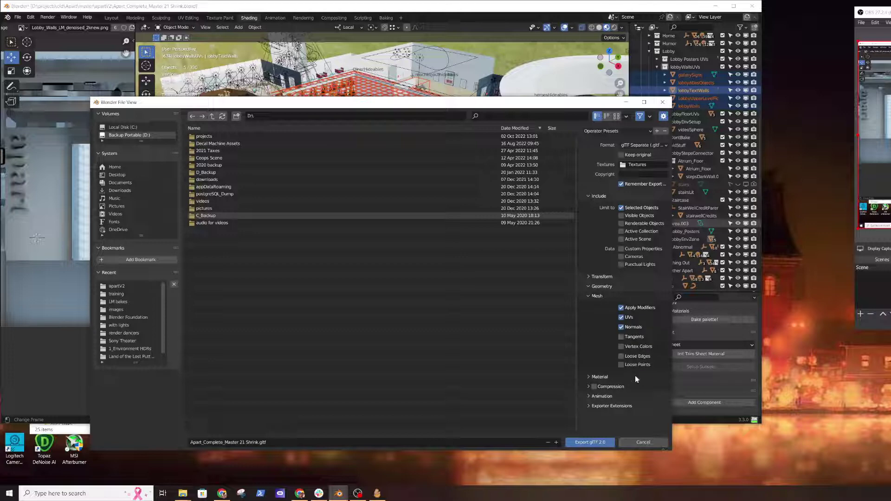
click(588, 376)
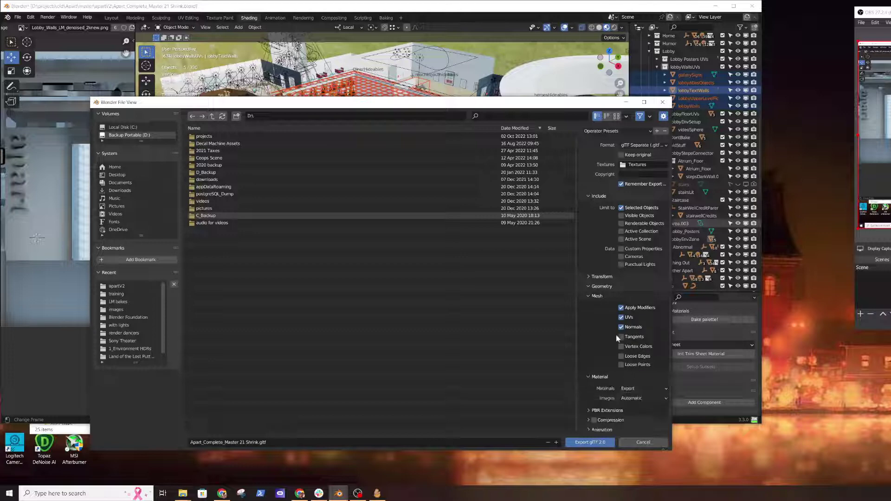
scroll(618, 338, down, 1)
click(642, 389)
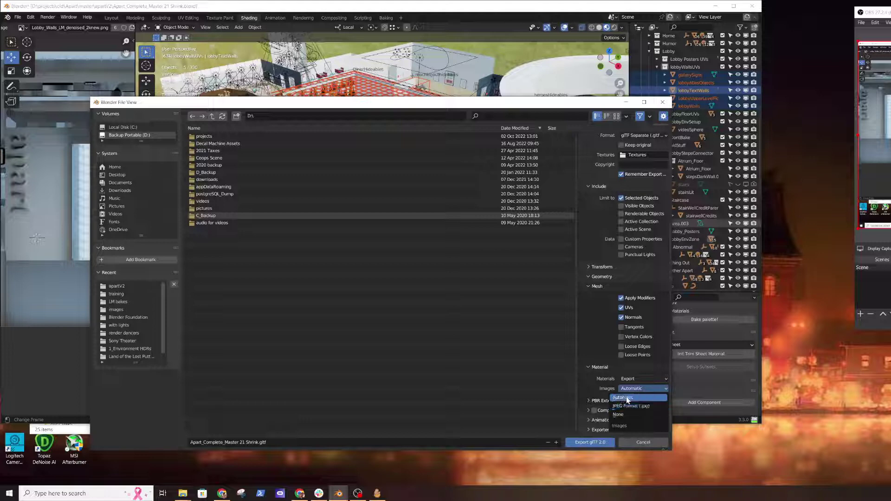
click(627, 398)
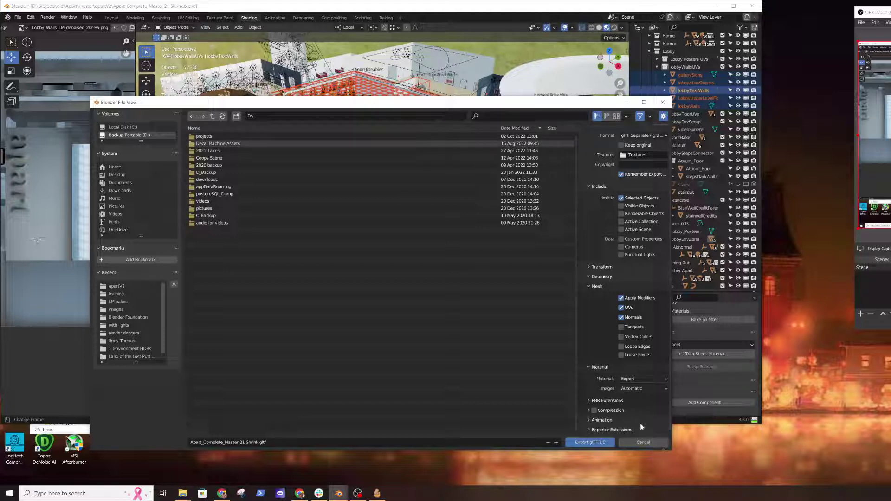
click(587, 401)
scroll(599, 427, down, 1)
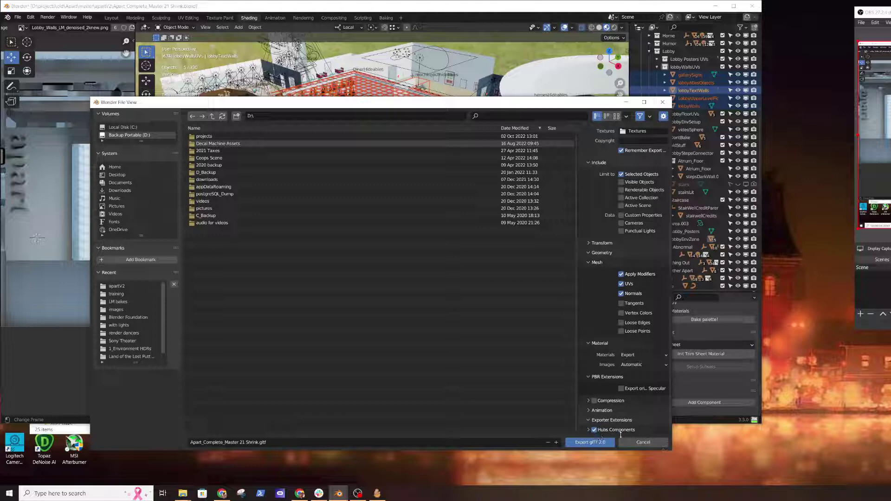
click(595, 445)
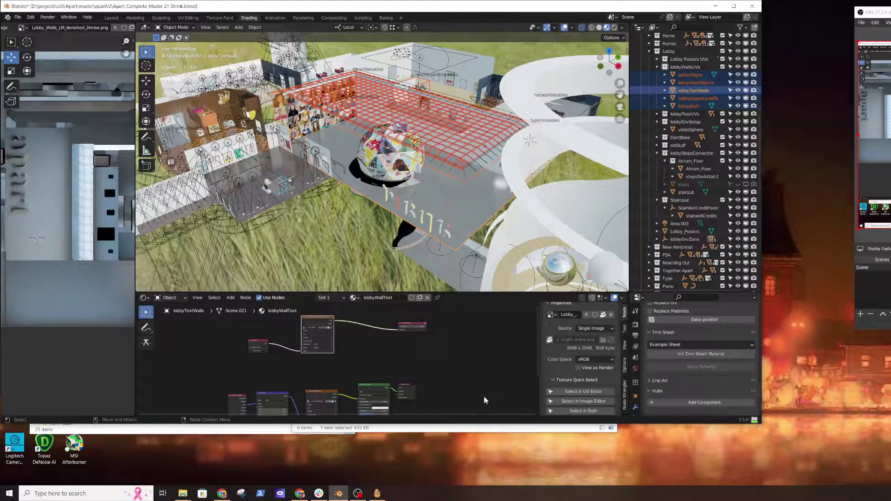
Step: Switch to File Explorer, check the exported LobbyNoPosters .gltf and .bin files in the Lobby folder, and open its Textures folder
click(133, 431)
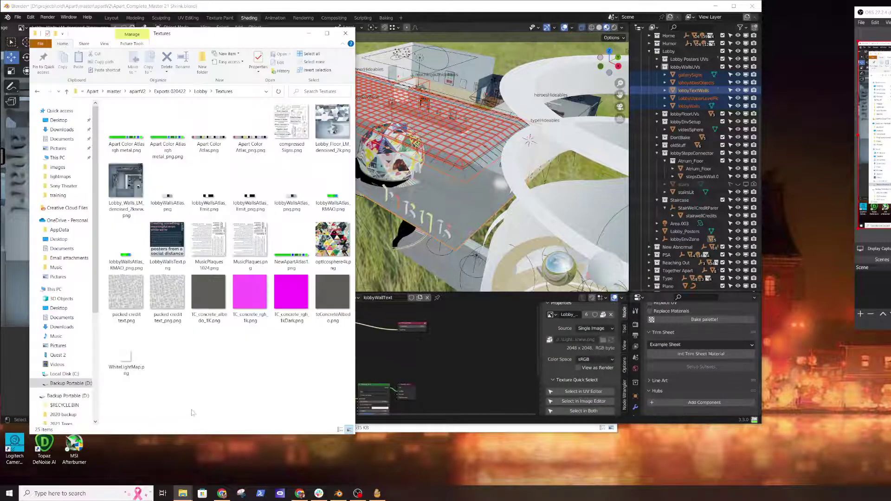
click(207, 92)
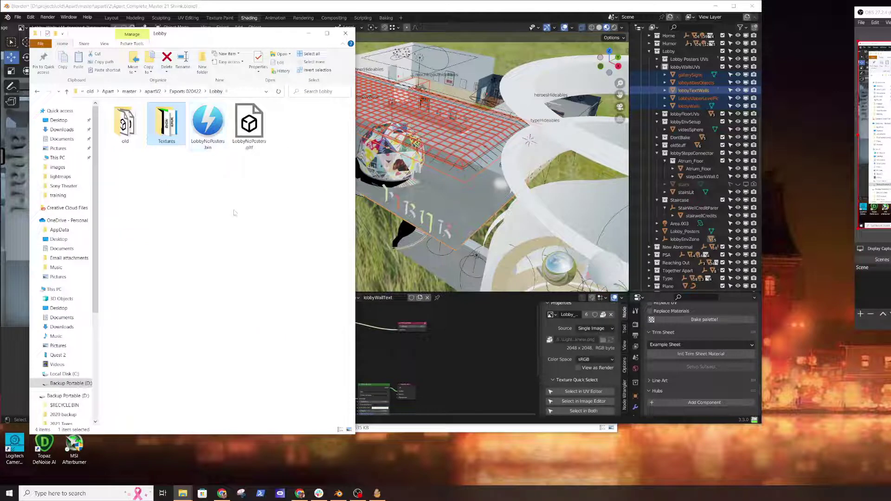
click(251, 132)
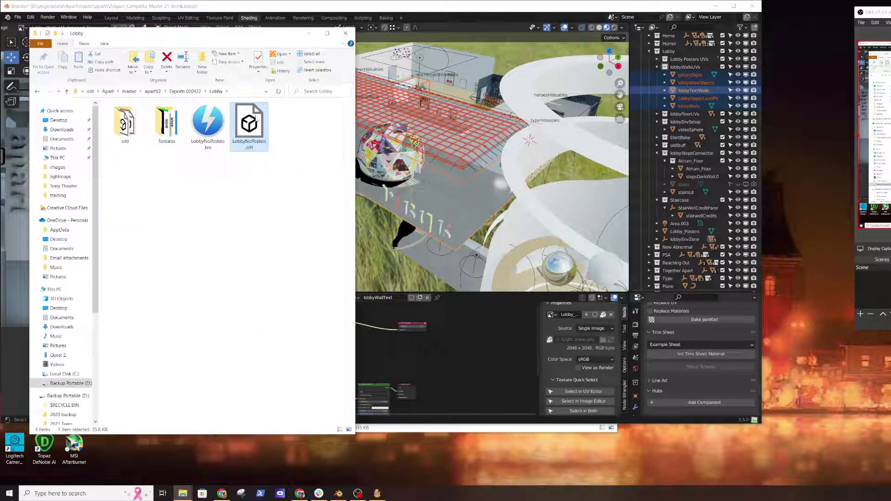
click(207, 121)
double_click(166, 123)
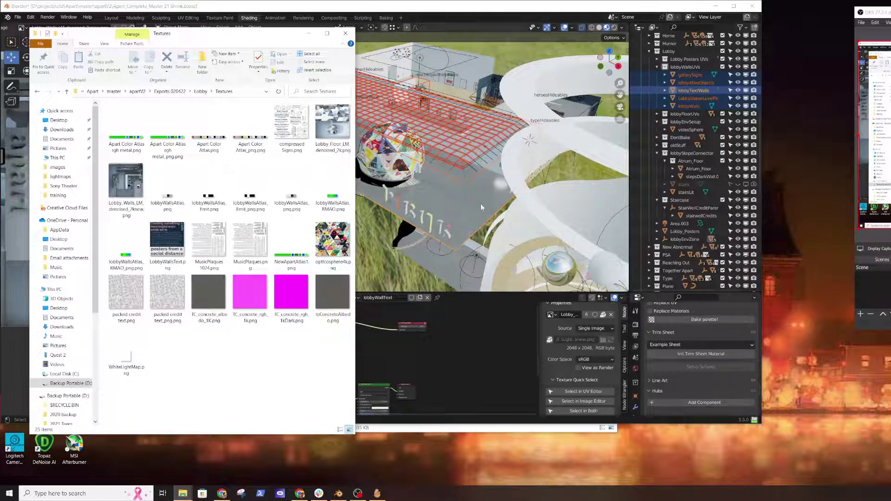
Step: Examine the exported lobby floor and wall lightmaps, and view compressed Signs.png and Apart Color Atlas_png.png full size
click(334, 125)
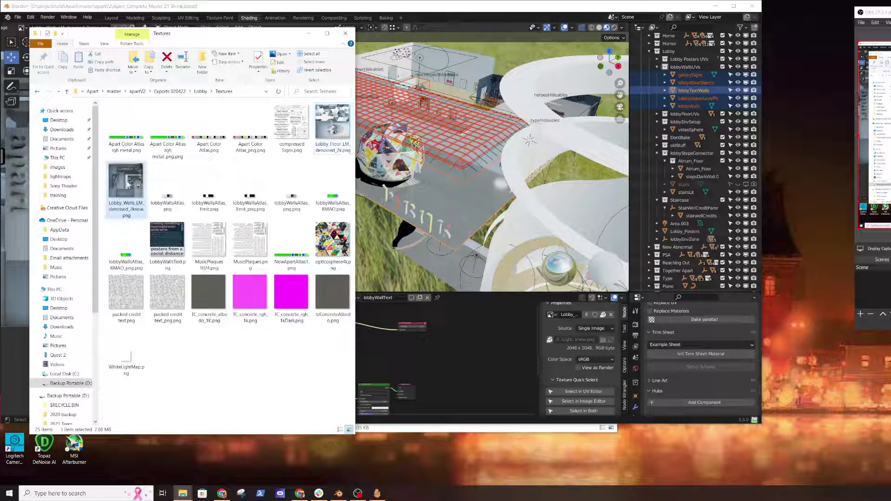
click(128, 186)
mouse_move(335, 126)
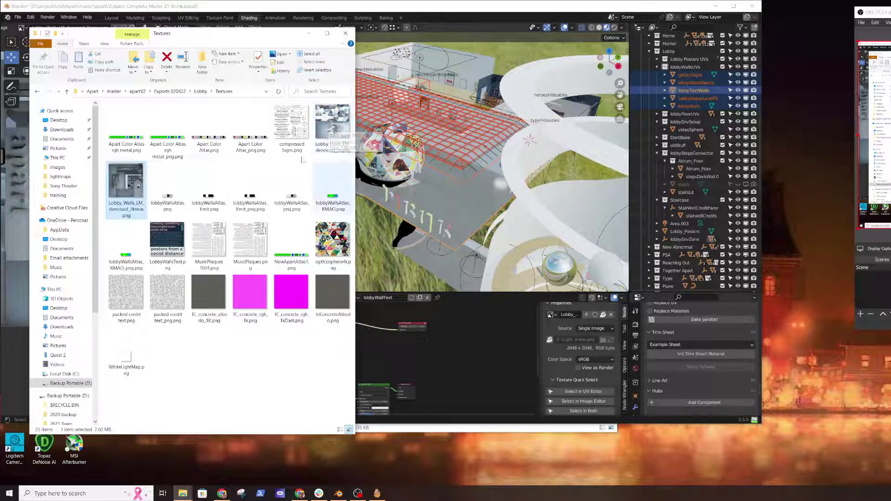
click(293, 131)
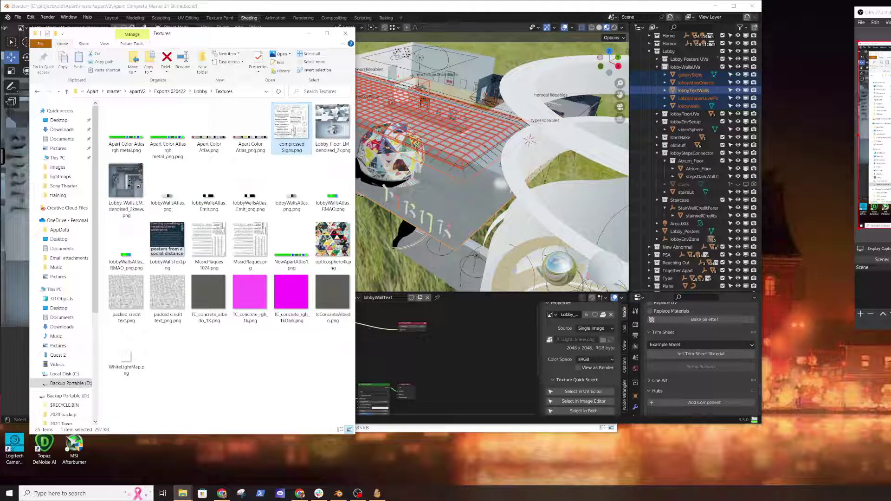
double_click(293, 131)
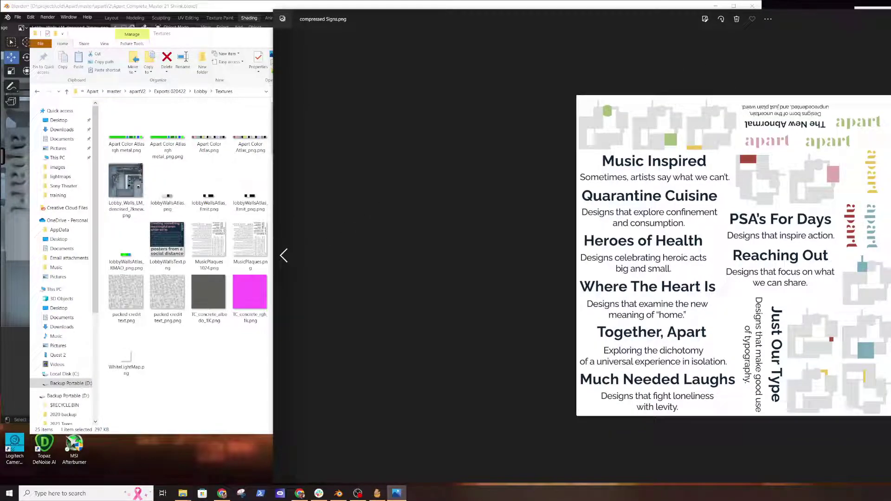
key(Escape)
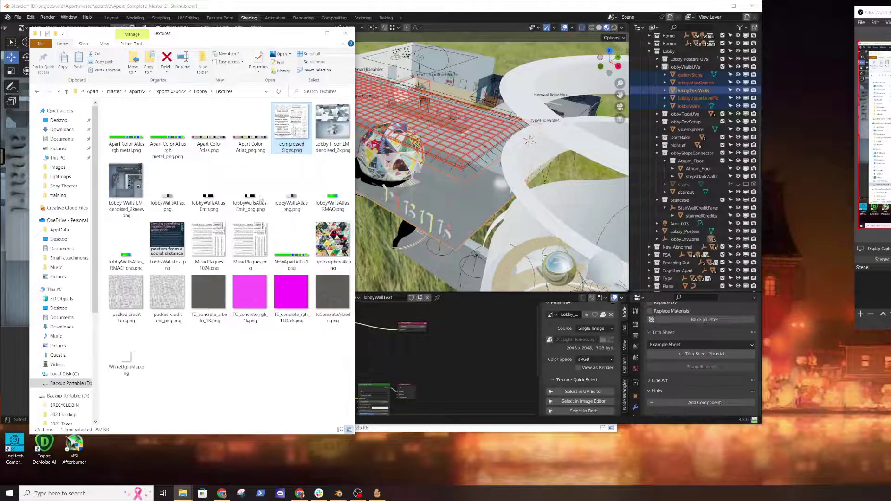
click(251, 142)
double_click(251, 142)
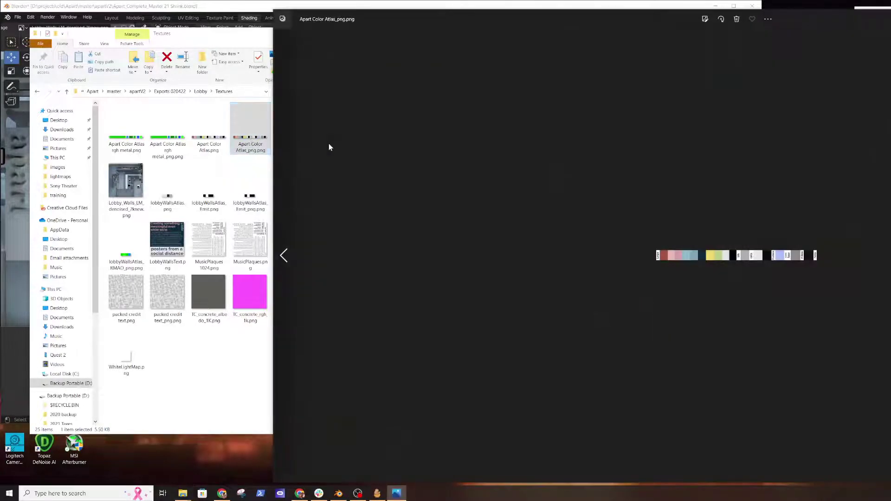
key(Escape)
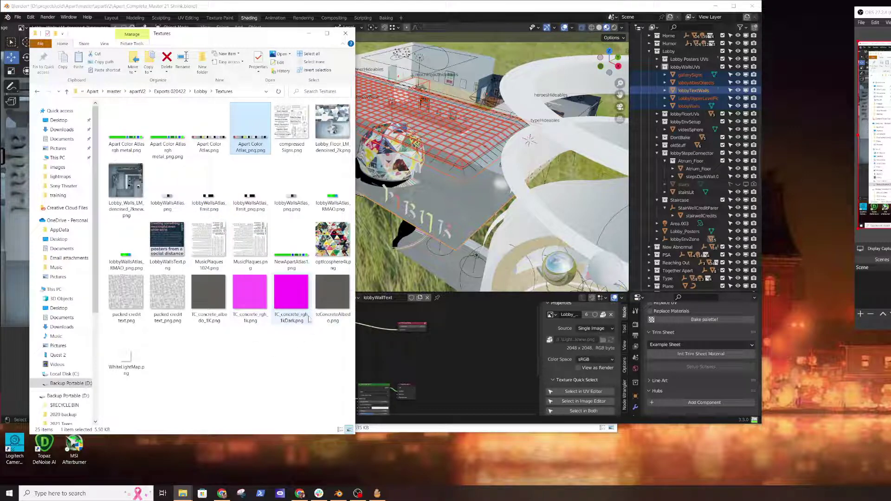
Step: Switch to ZenCompress and browse for the glTF import file in D:\projects\old\Apart\master\apartV2
click(378, 493)
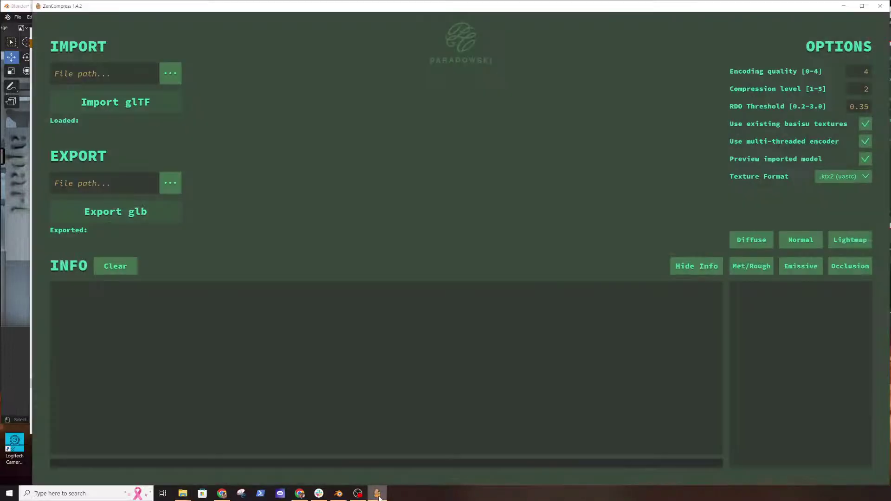
click(170, 74)
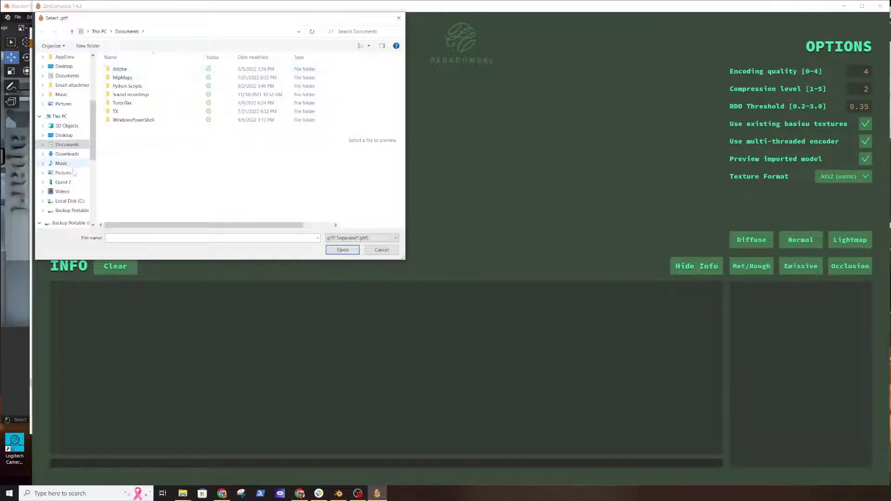
scroll(70, 197, down, 1)
click(72, 201)
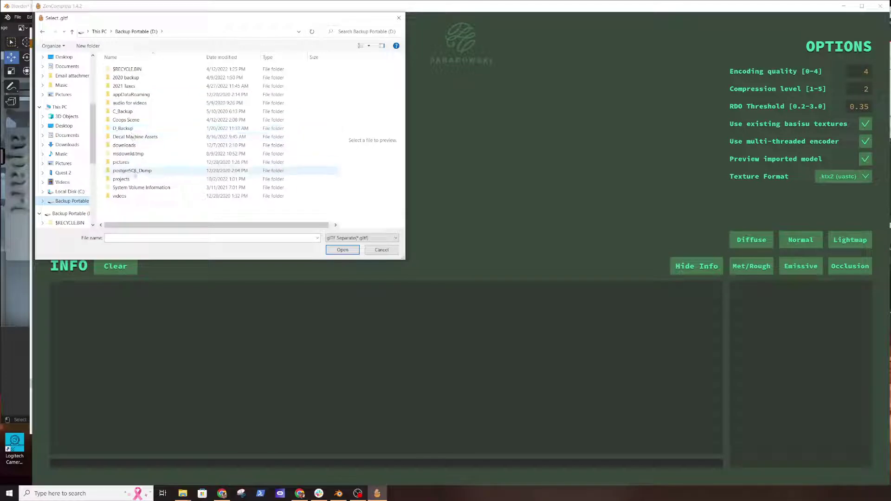
double_click(121, 179)
double_click(115, 95)
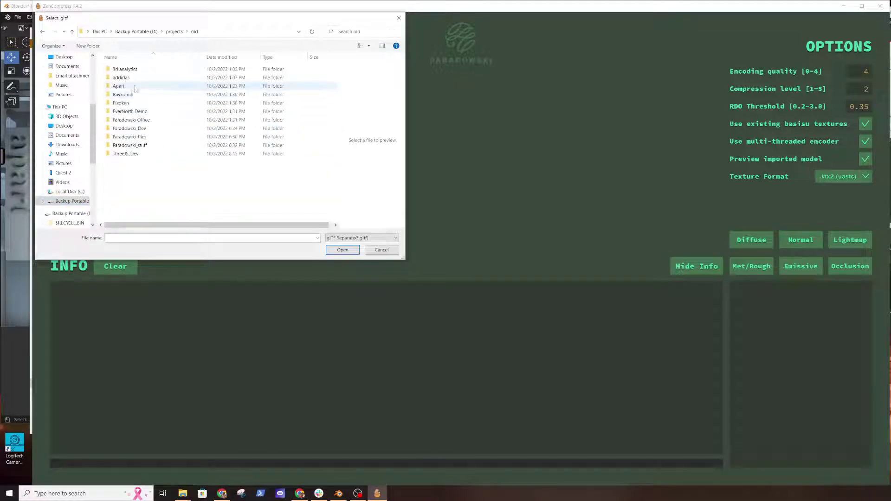
double_click(117, 85)
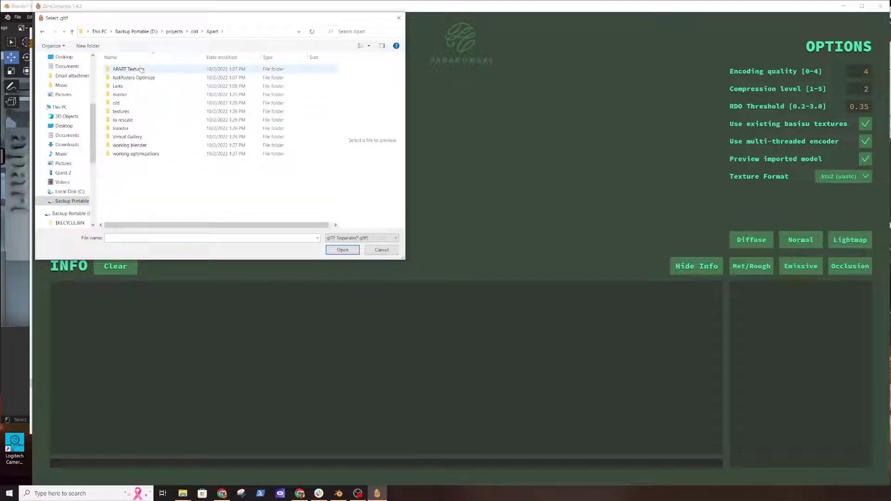
double_click(119, 94)
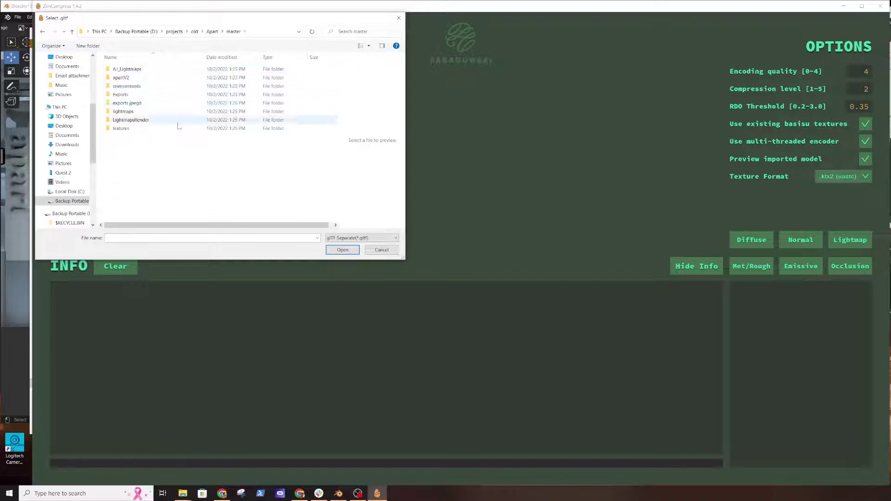
double_click(116, 77)
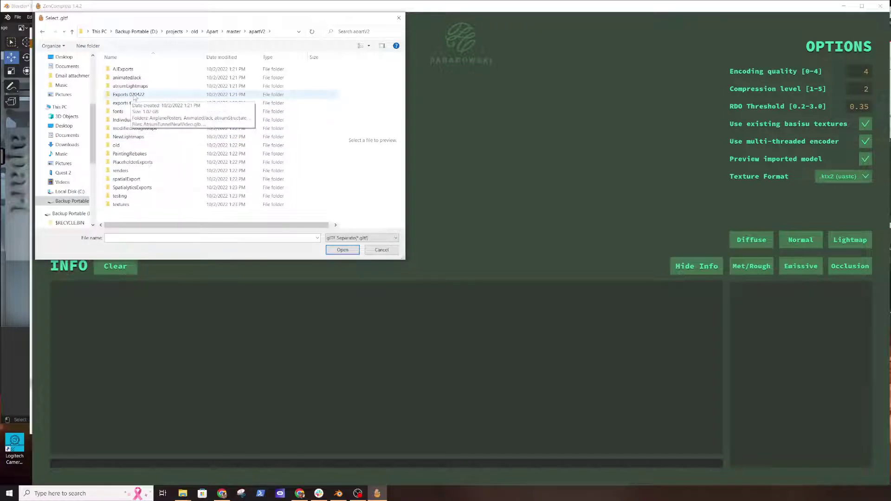
Step: Check the export path in File Explorer and choose LobbyNoPosters.gltf from Exports 020422\Lobby as the ZenCompress import file
click(182, 493)
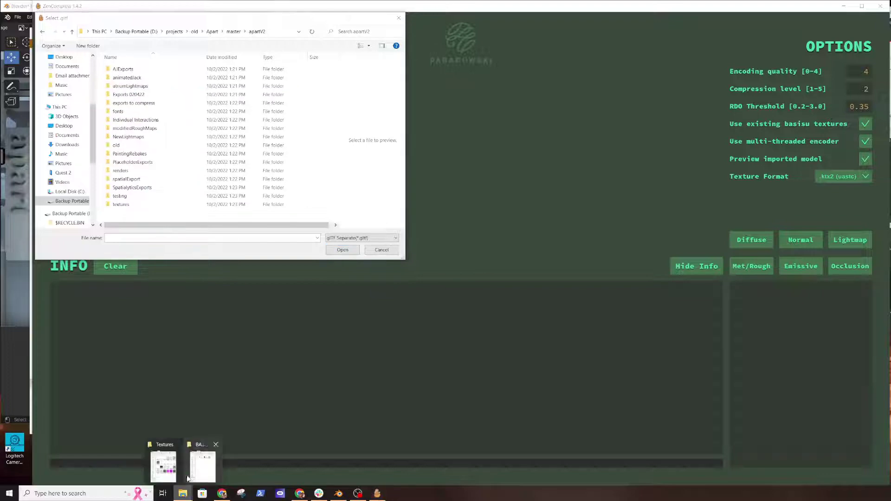
click(163, 466)
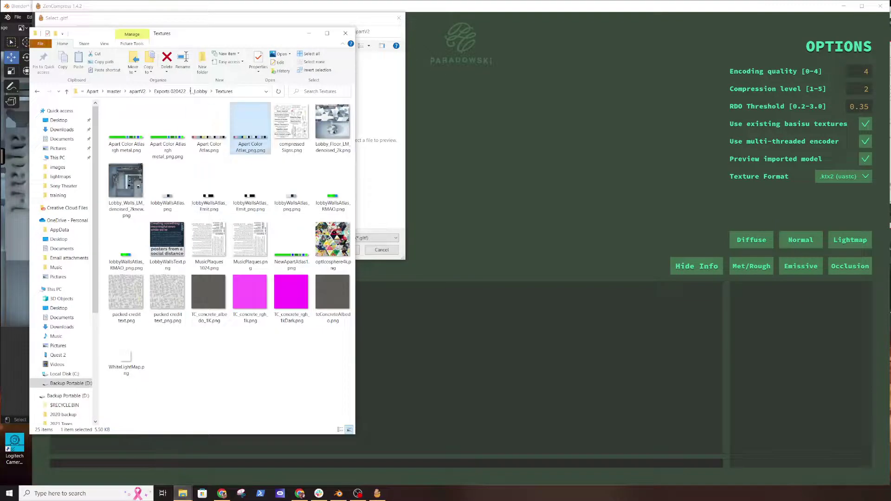
click(211, 19)
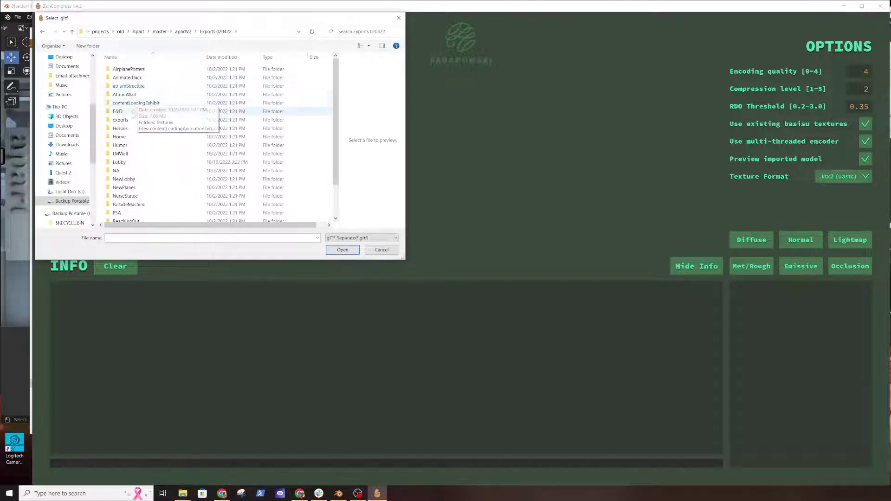
double_click(128, 162)
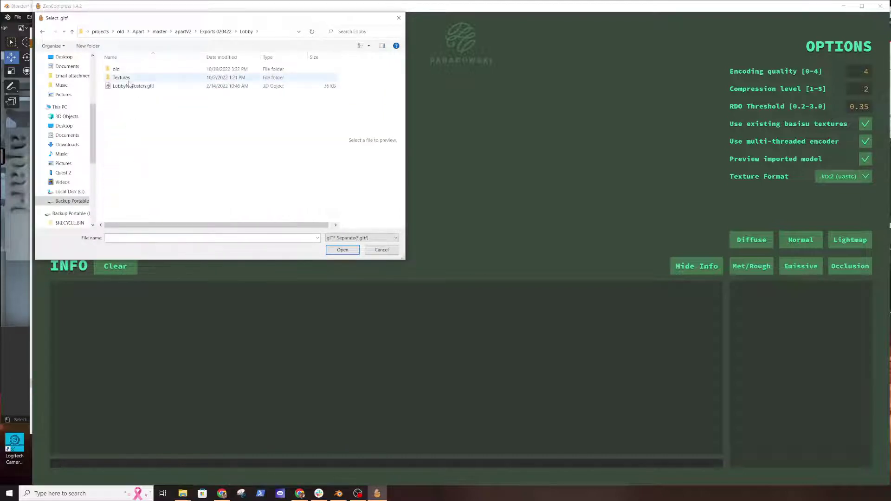
click(143, 87)
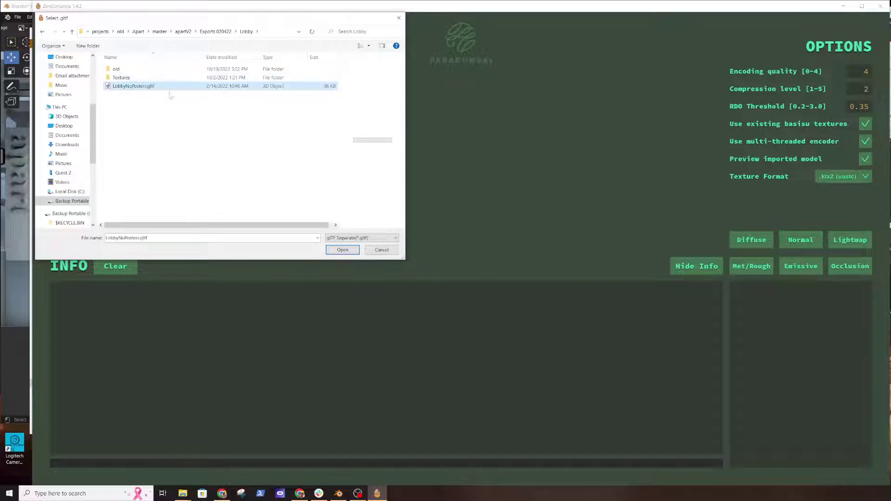
click(346, 253)
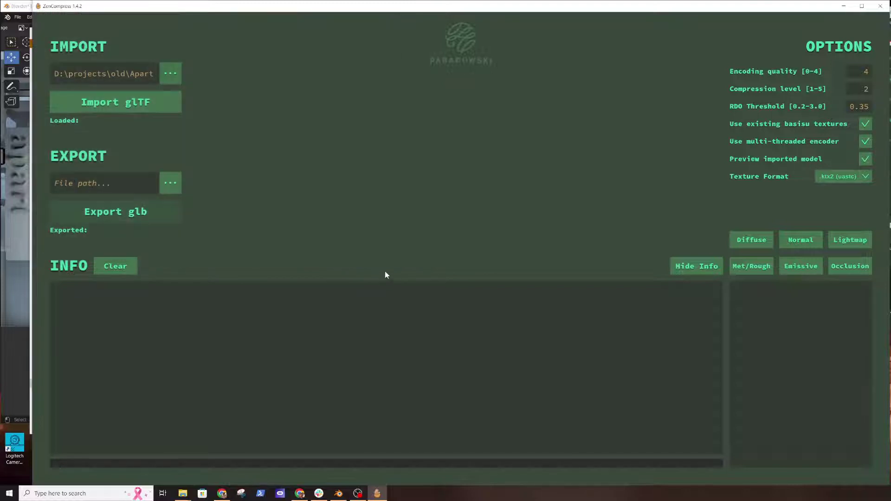
Step: Import the chosen glTF with its preview and inspect the lobby model around the sphere up close
click(155, 104)
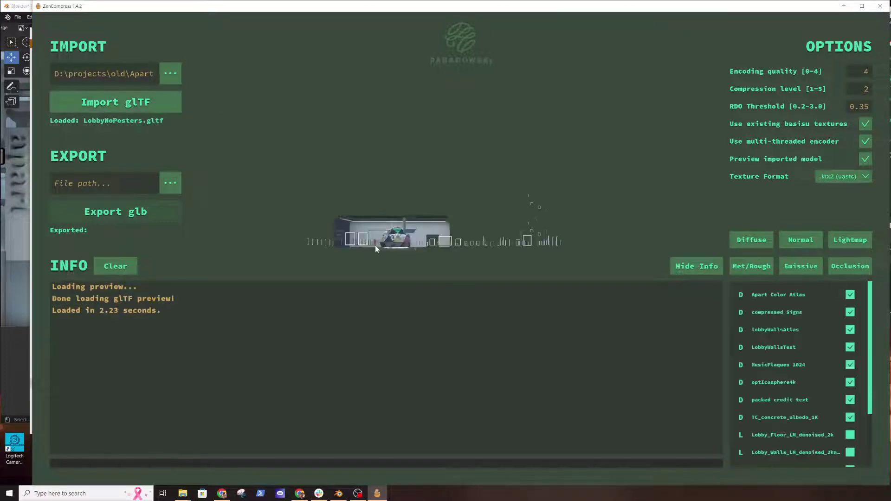
drag(495, 172, 575, 210)
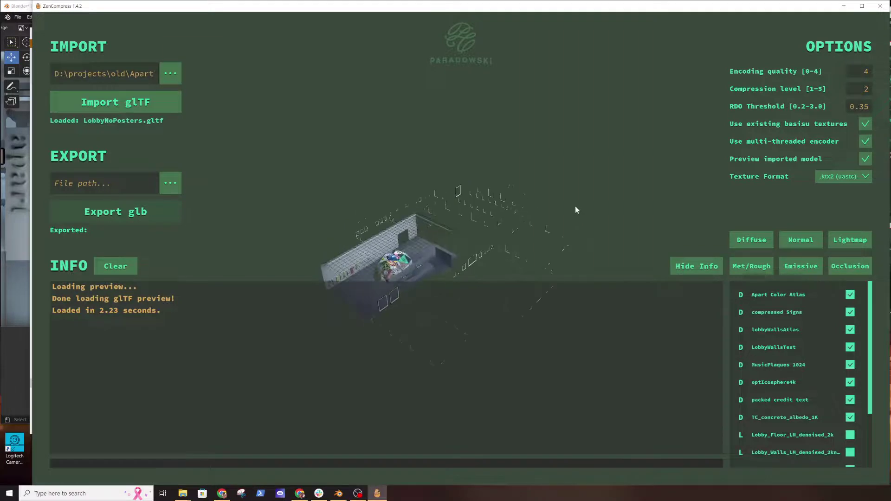
right_drag(448, 217, 464, 185)
scroll(482, 174, up, 5)
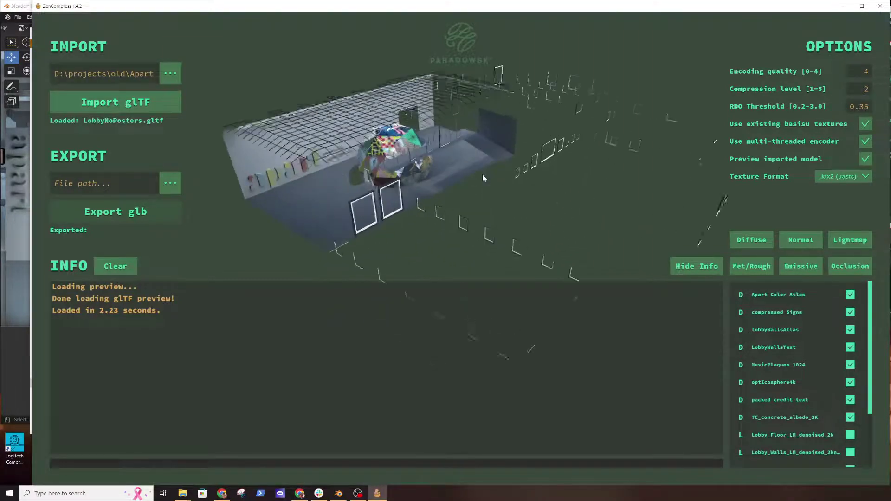
drag(442, 175, 521, 207)
scroll(538, 176, up, 4)
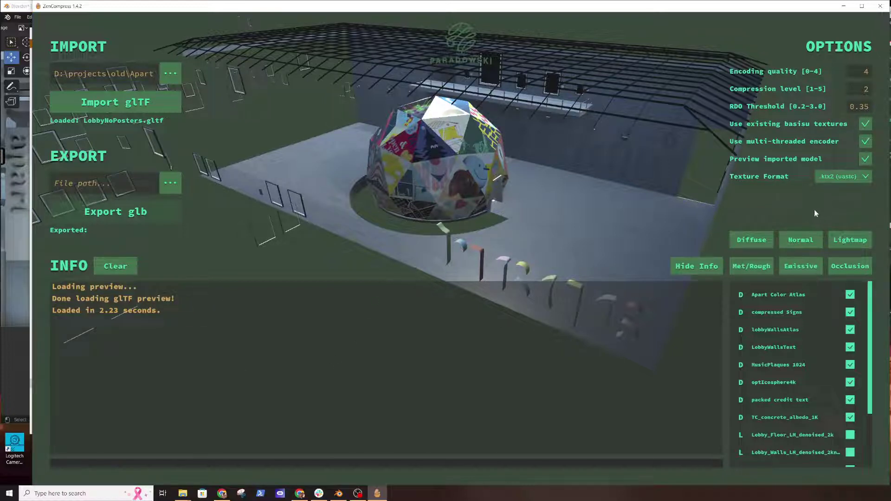
Step: Review the imported model's diffuse, lightmap, metallic/roughness and emissive textures and which of them are enabled
scroll(794, 343, down, 3)
scroll(794, 330, down, 1)
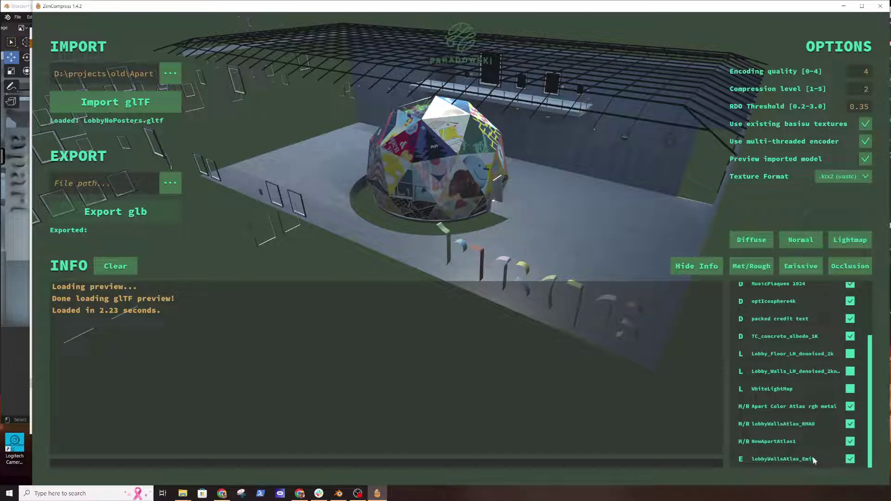
scroll(775, 404, up, 1)
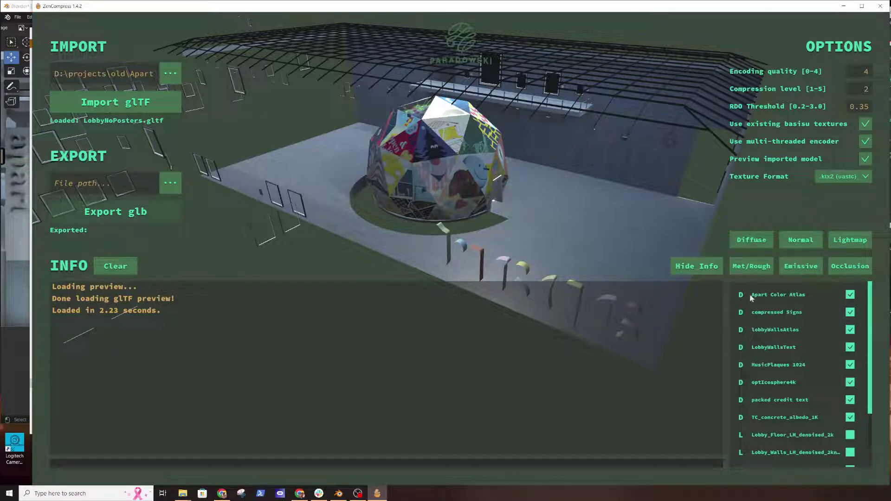
scroll(791, 299, down, 3)
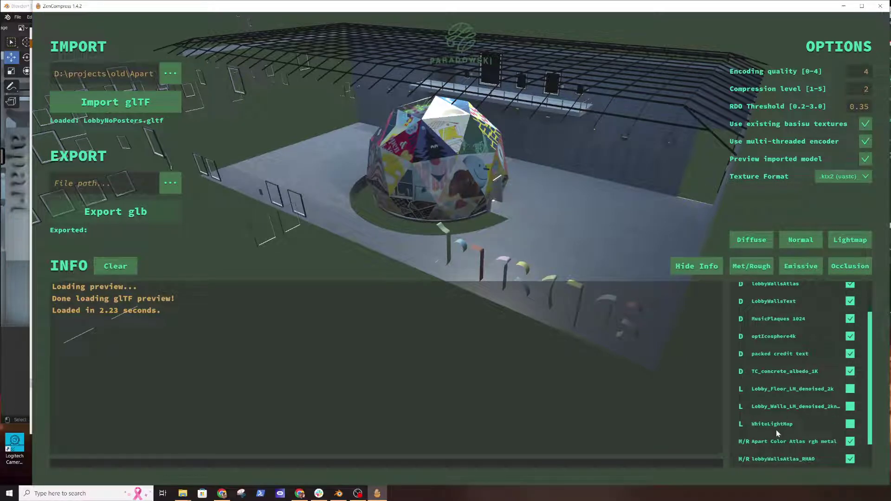
scroll(756, 425, down, 2)
scroll(764, 420, down, 2)
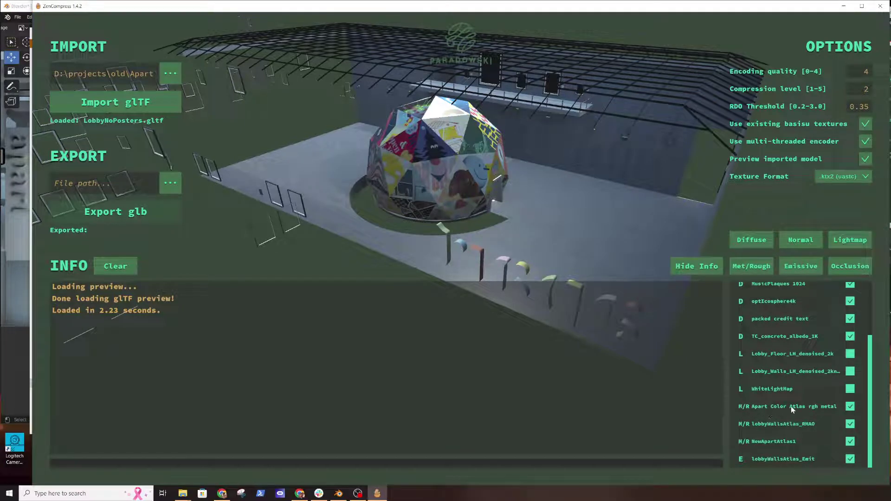
scroll(790, 440, down, 1)
Step: Set the texture format to .ktx2 (etc1s) and look at the lobby preview up close
click(858, 178)
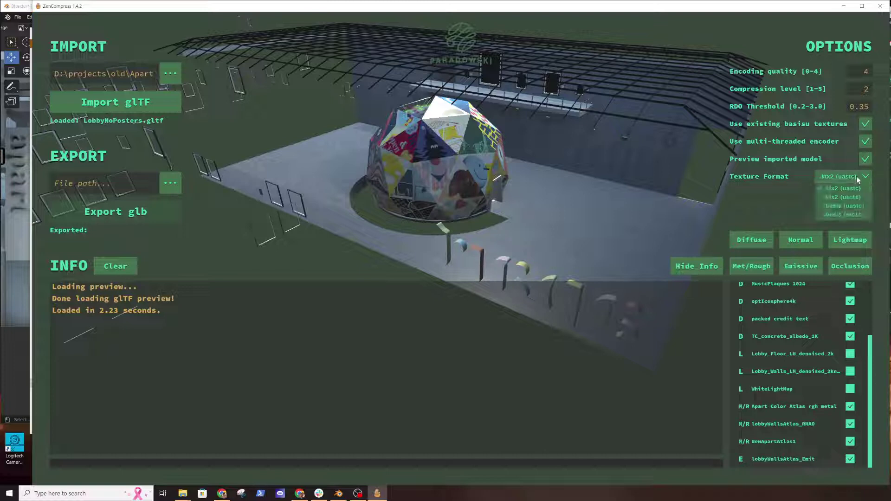
click(845, 198)
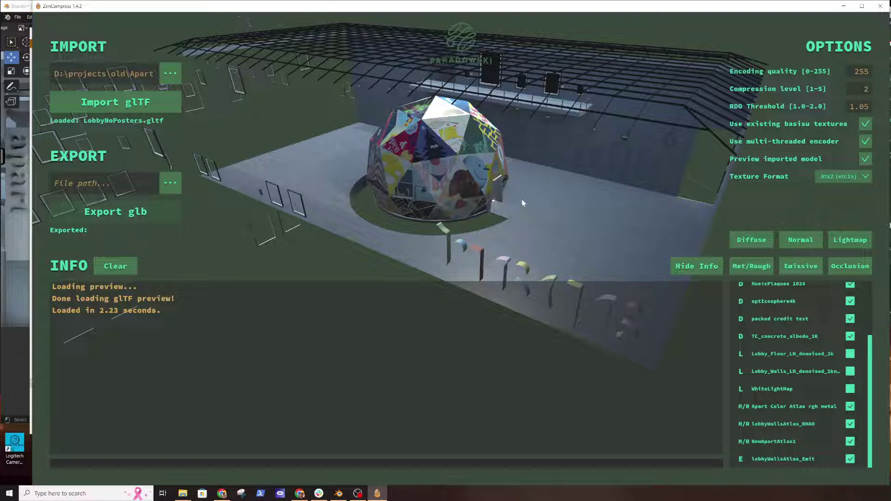
scroll(459, 188, up, 4)
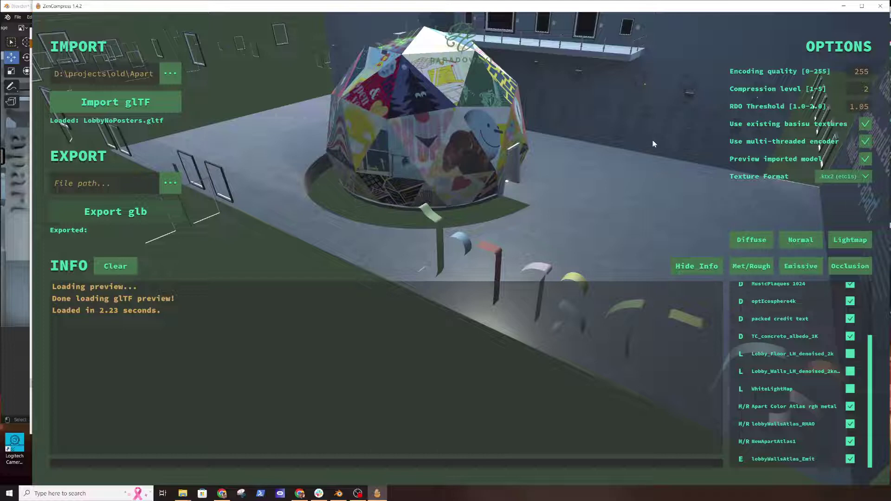
Step: Examine the artwork textures on the sphere in the lobby preview from a distance and up close
scroll(618, 188, down, 3)
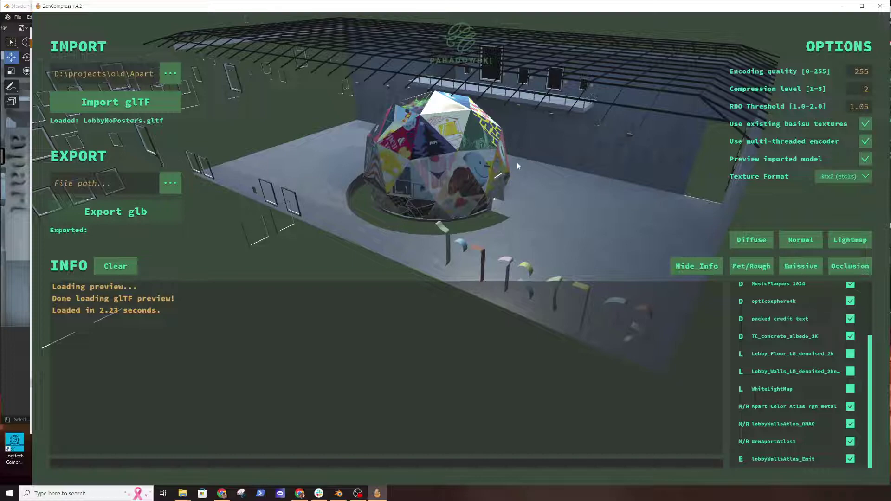
drag(517, 163, 549, 165)
scroll(549, 163, up, 3)
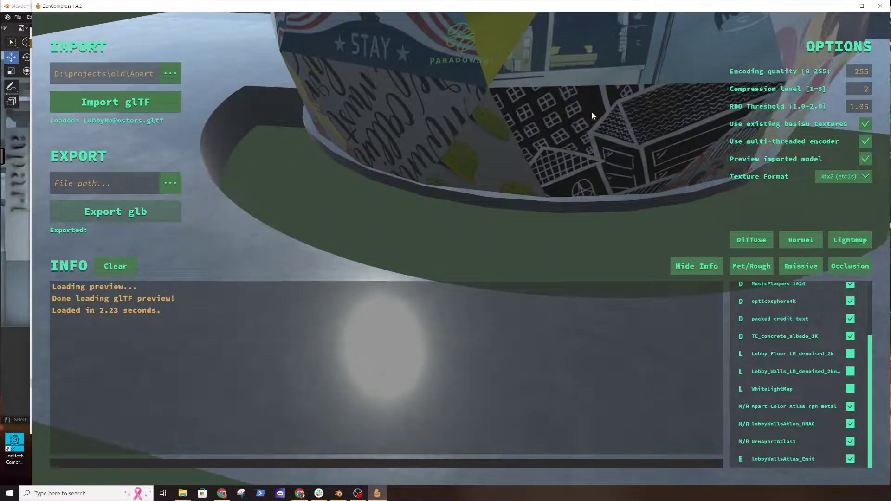
scroll(589, 120, up, 4)
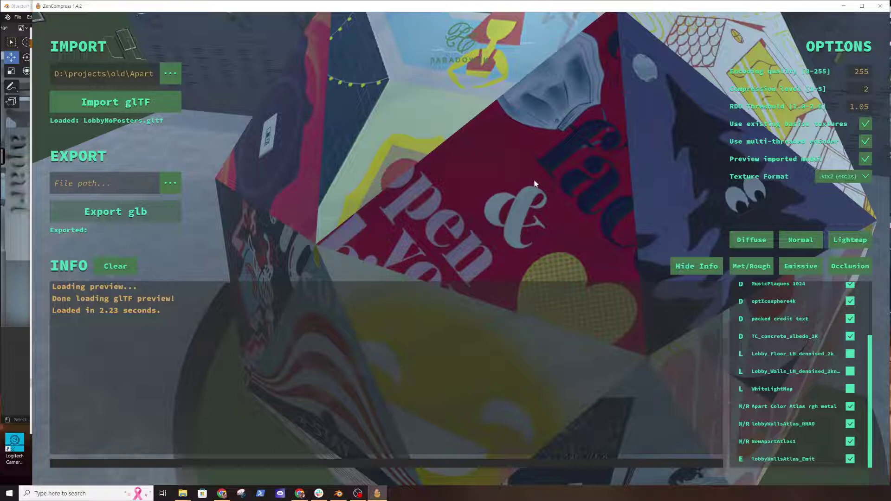
scroll(533, 180, down, 3)
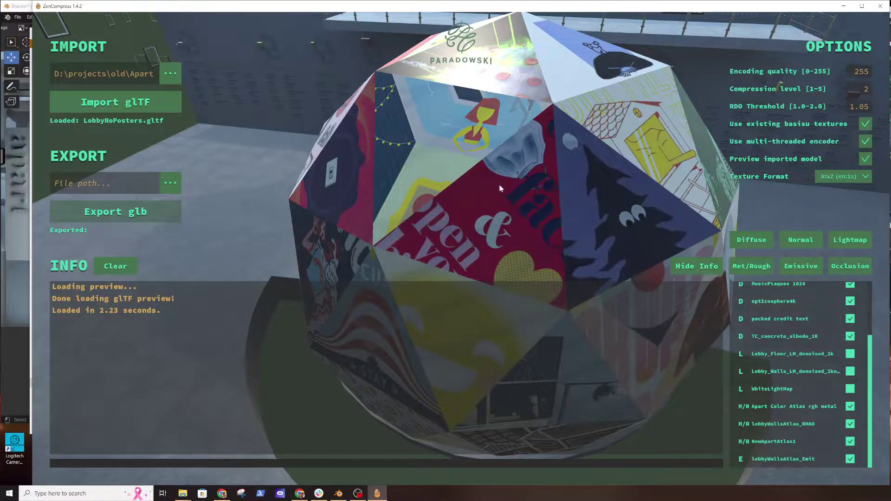
drag(499, 188, 489, 236)
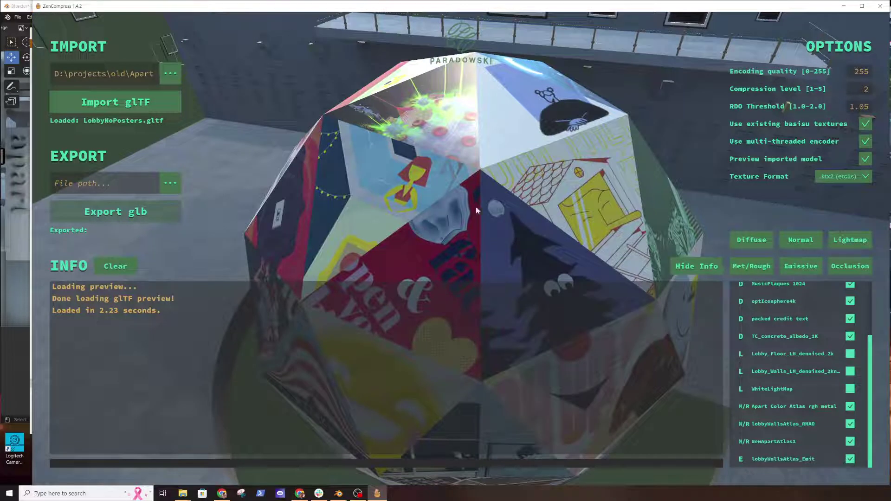
Step: Set the texture format to .basis (uastc) and review the available formats
click(861, 177)
click(852, 207)
click(859, 180)
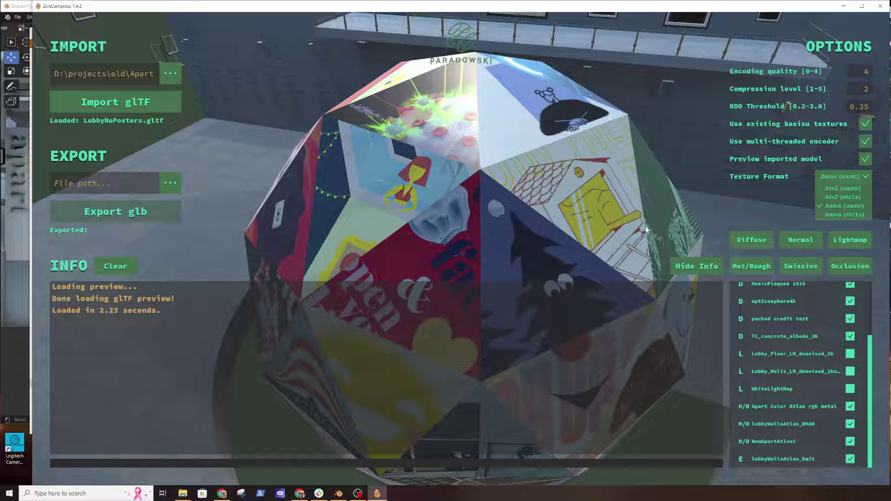
click(736, 213)
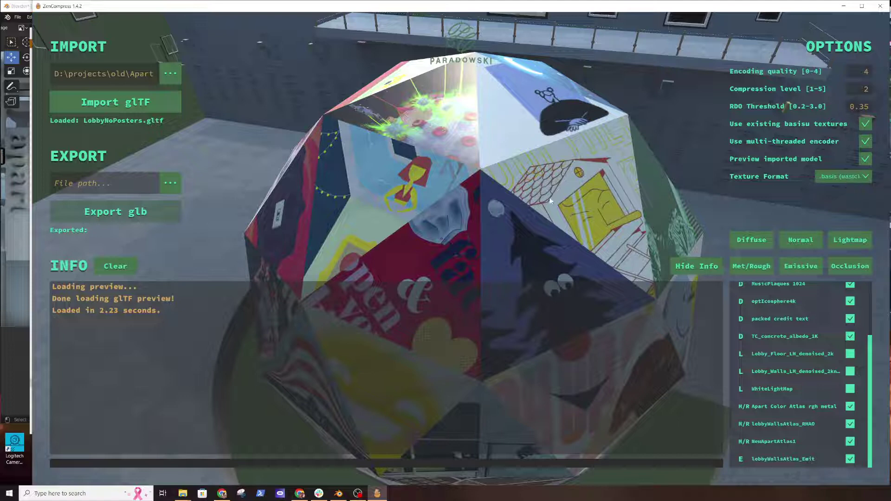
scroll(543, 199, down, 2)
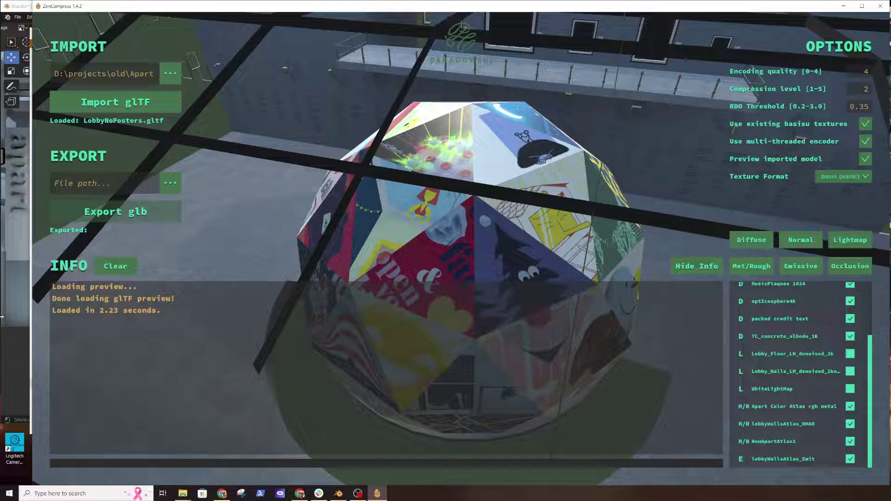
Step: Check the file sizes of the lightmap, LobbyWallsText, MusicPlaques and optIcosphere4k images in File Explorer's Textures folder, and view tcConcreteAlbedo.png
mouse_move(182, 493)
click(159, 462)
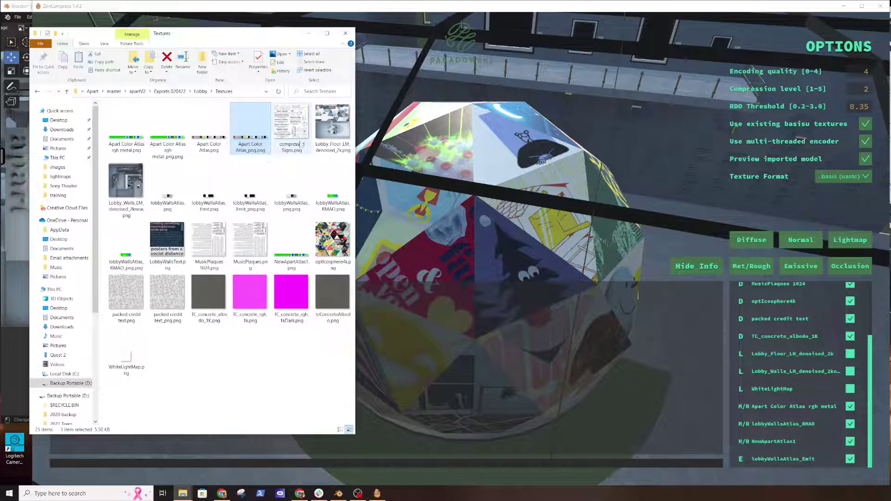
click(128, 183)
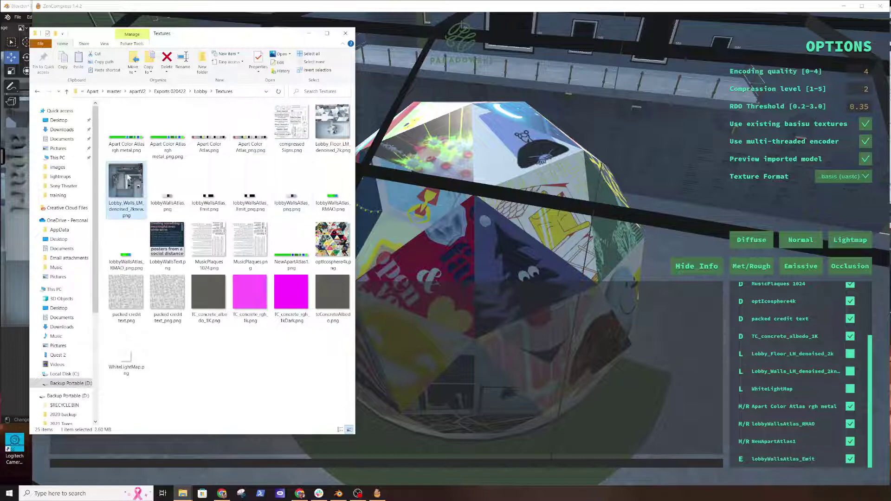
click(321, 126)
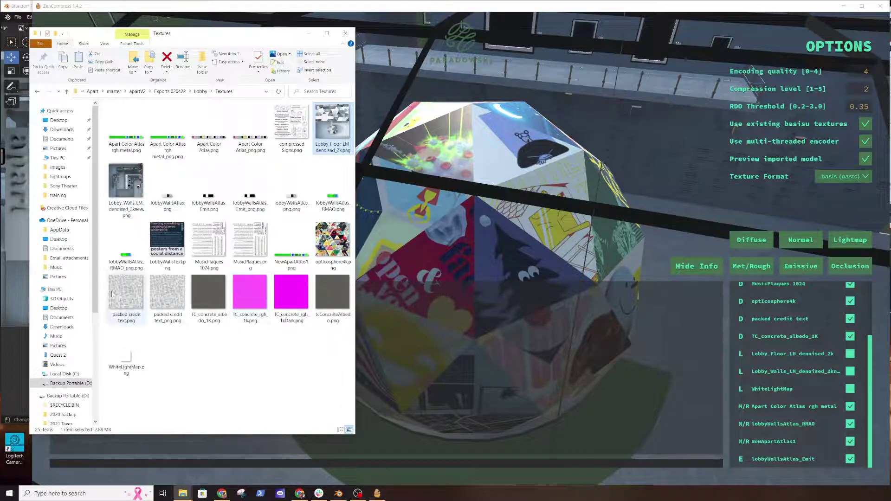
click(178, 240)
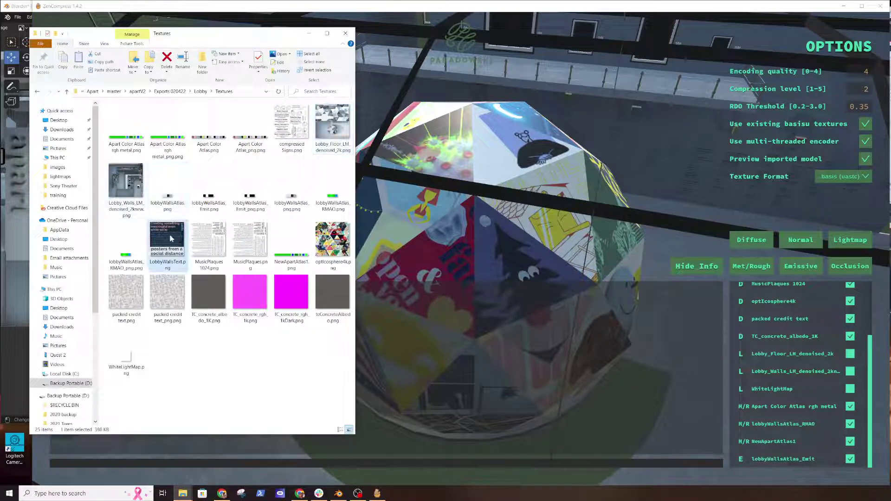
click(263, 248)
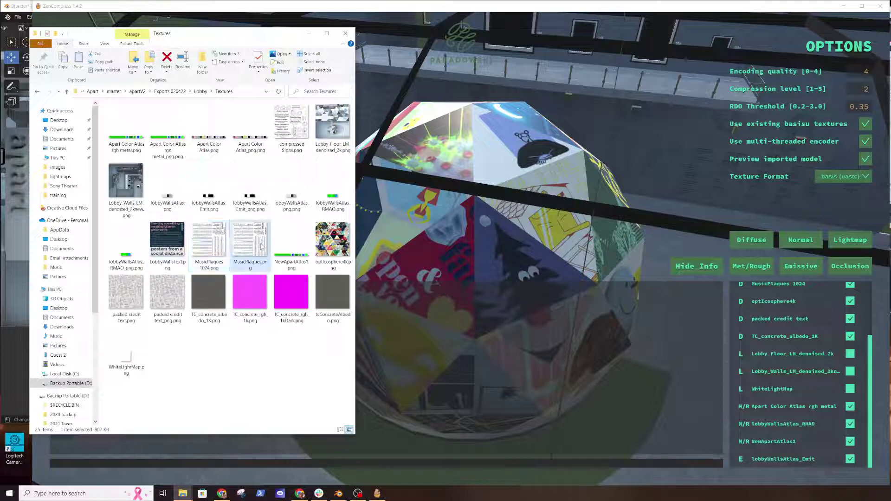
click(318, 260)
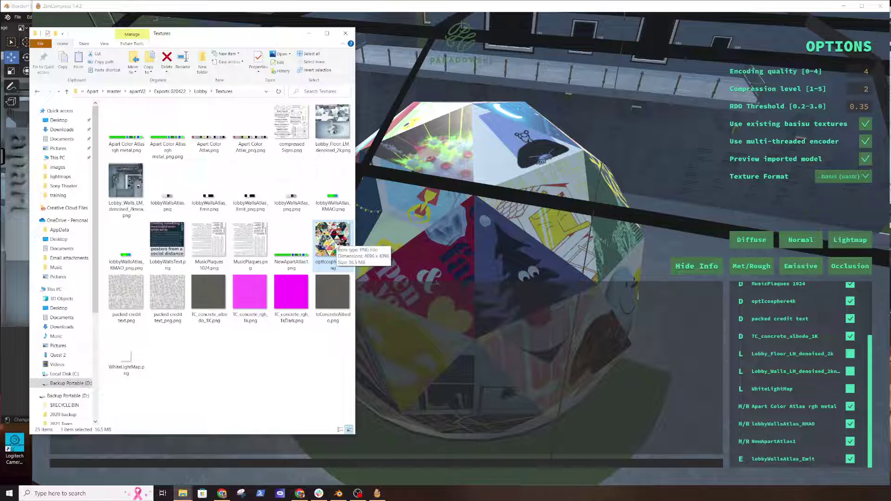
double_click(329, 295)
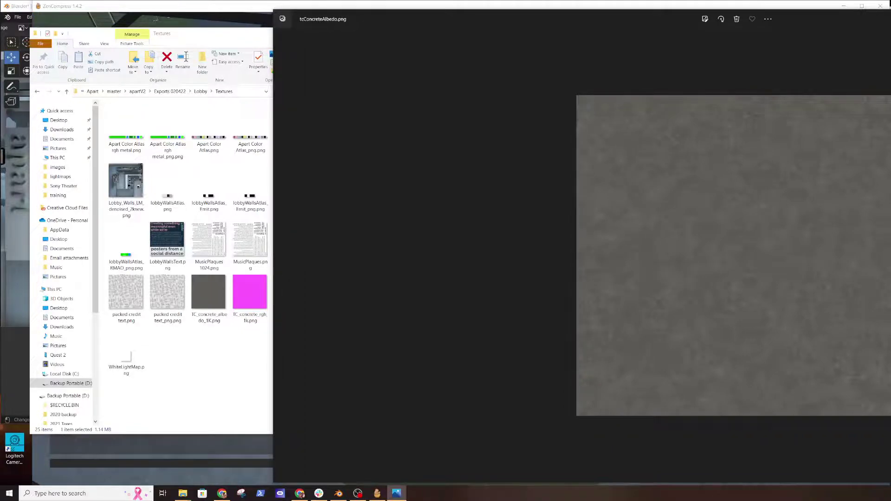
key(alt+F4)
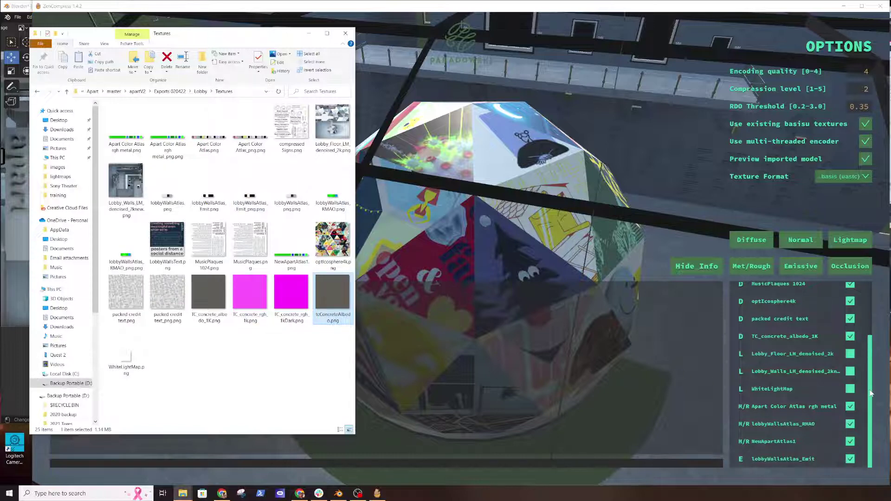
Step: Review the diffuse textures in ZenCompress, and check the size of compressed Signs.png in File Explorer's Textures folder
drag(867, 389, 864, 314)
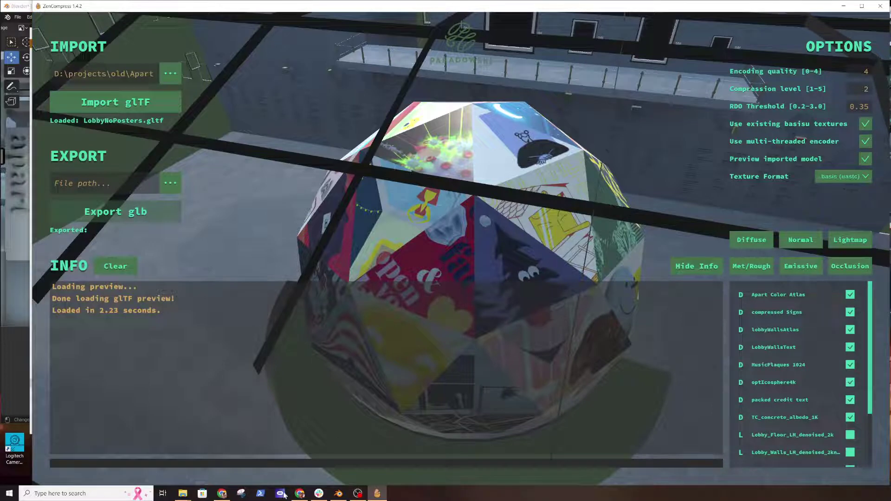
mouse_move(183, 494)
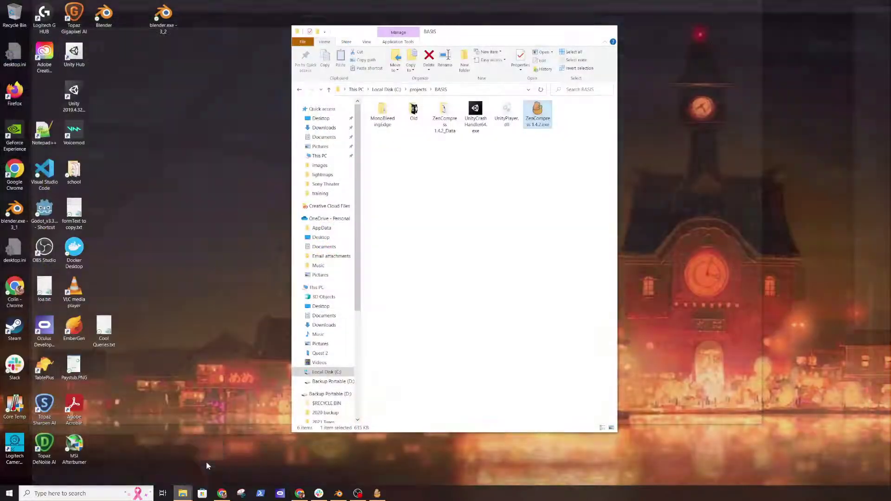
click(202, 464)
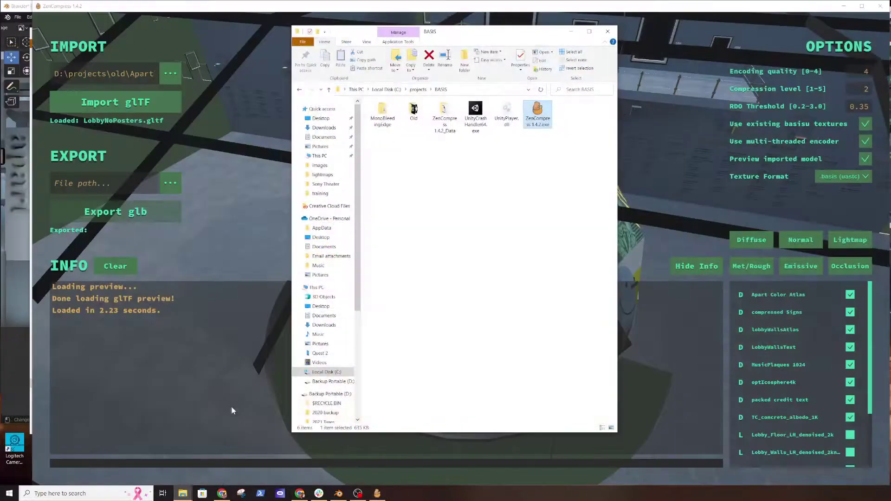
mouse_move(182, 494)
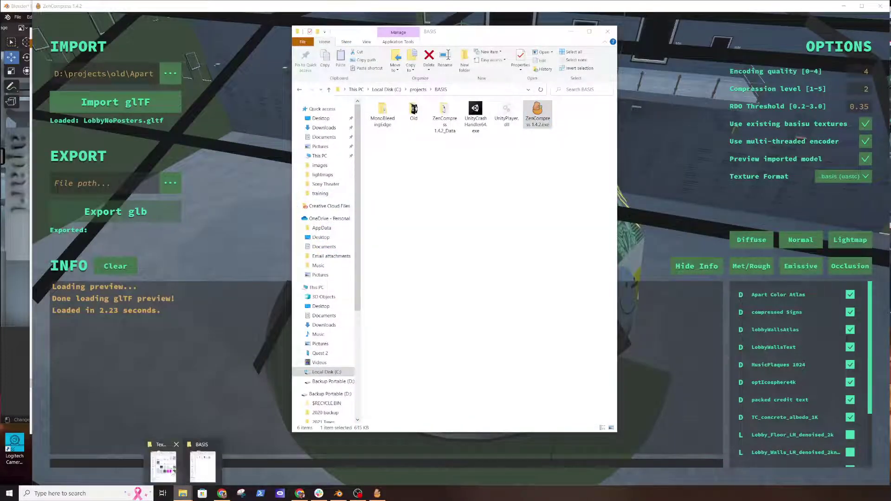
click(169, 462)
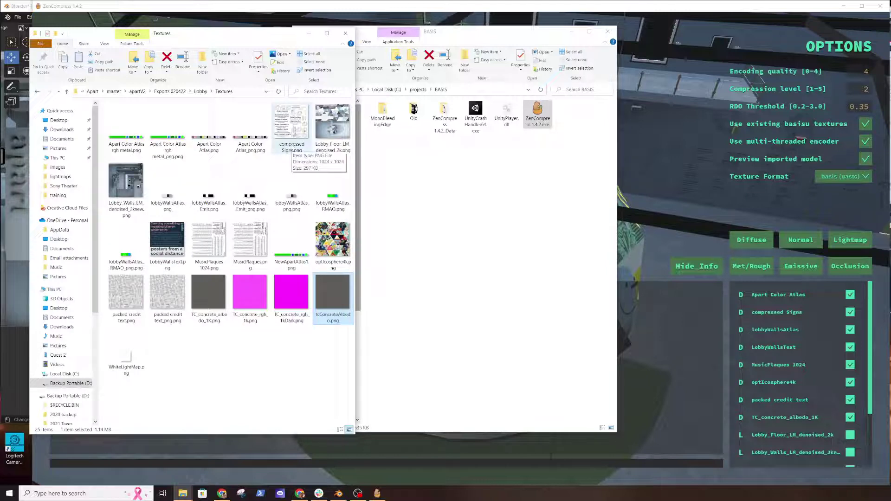
click(293, 130)
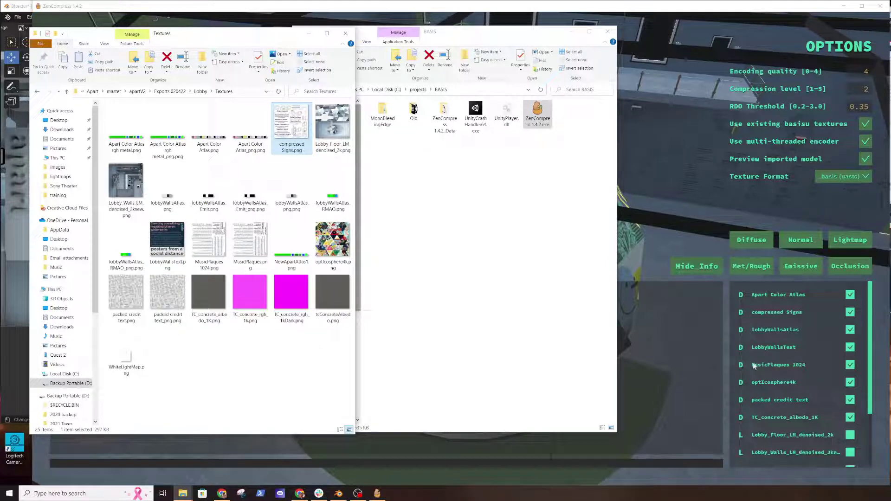
Step: In ZenCompress, exclude the diffuse textures Apart Color Atlas, compressed Signs and lobbyWallsAtlas from compression
click(853, 295)
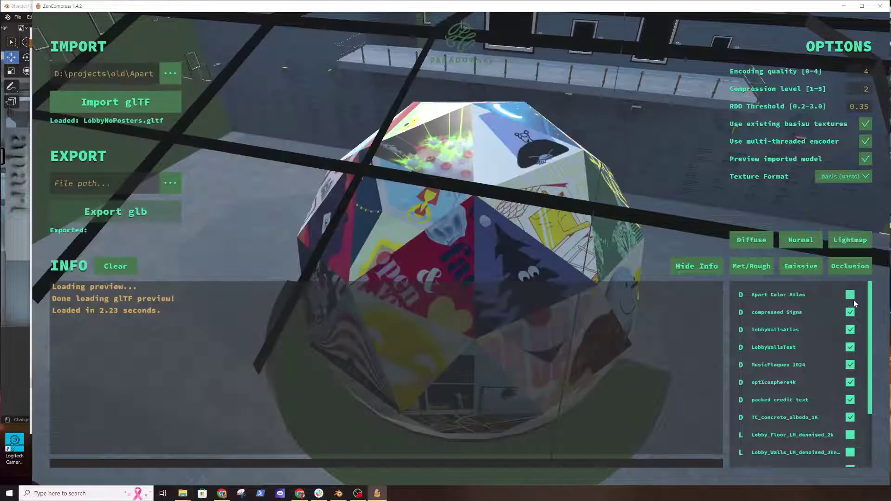
click(853, 312)
click(850, 330)
Step: Exclude Apart Color Atlas rgh metal, lobbyWallsAtlas_RMAO, NewApartAtlas1 and lobbyWallsAtlas_Emit from compression, and check the whole texture list
scroll(861, 382, down, 2)
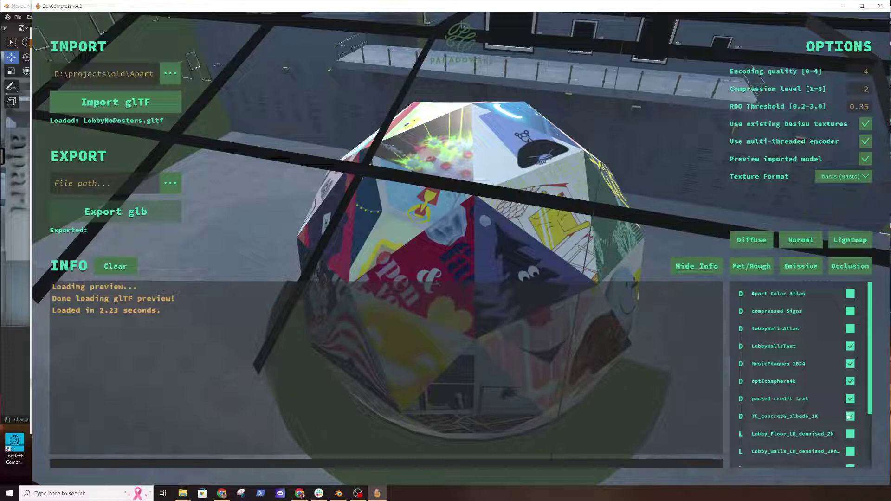
scroll(810, 417, down, 1)
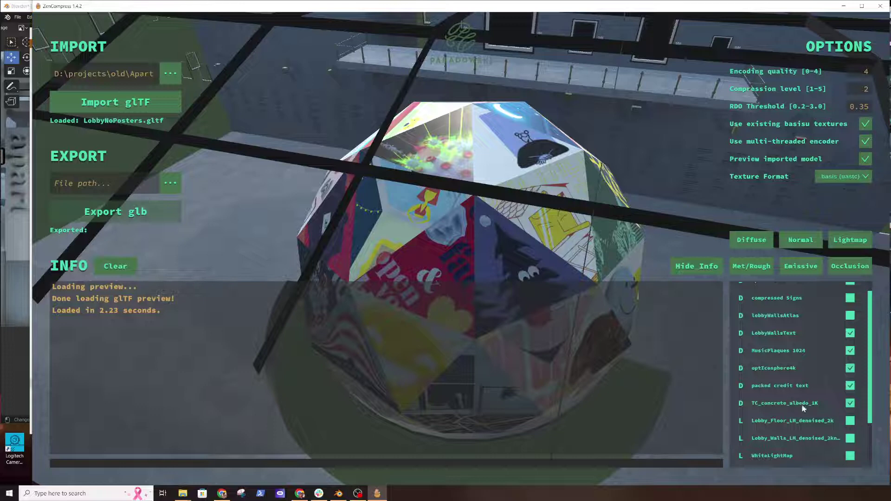
scroll(824, 414, down, 2)
scroll(822, 415, down, 3)
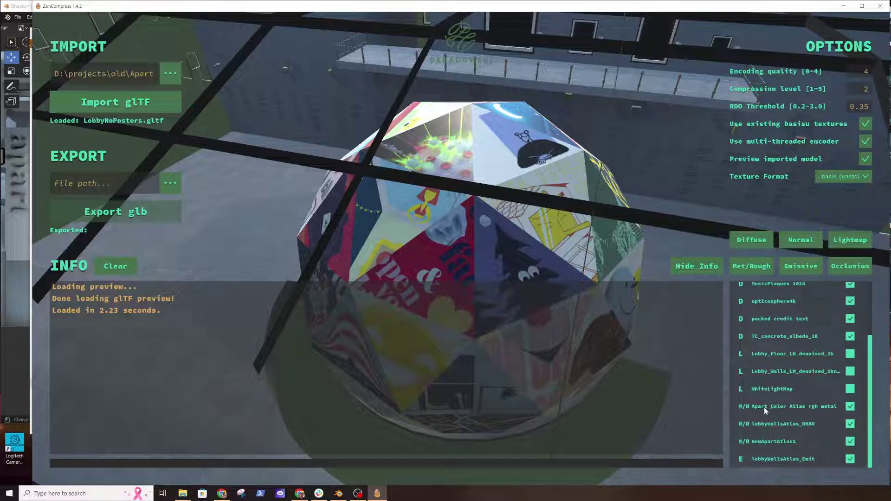
click(849, 407)
click(849, 424)
click(850, 441)
drag(869, 462, 869, 405)
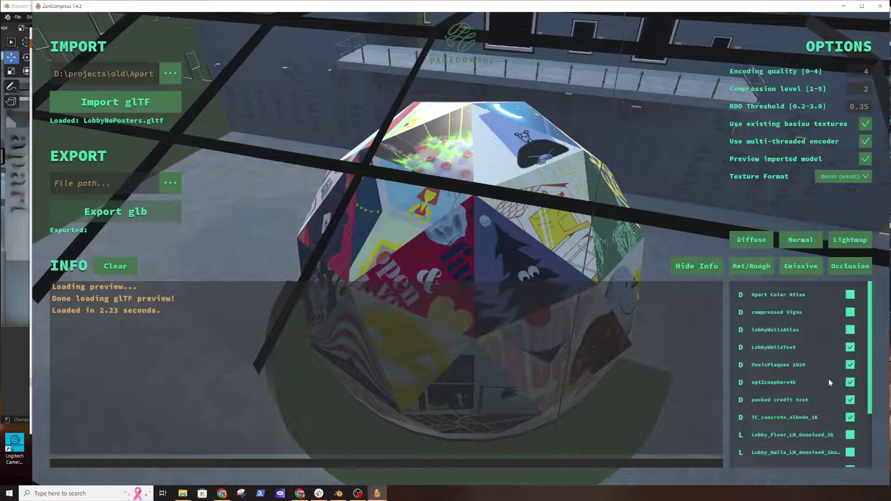
scroll(837, 397, down, 2)
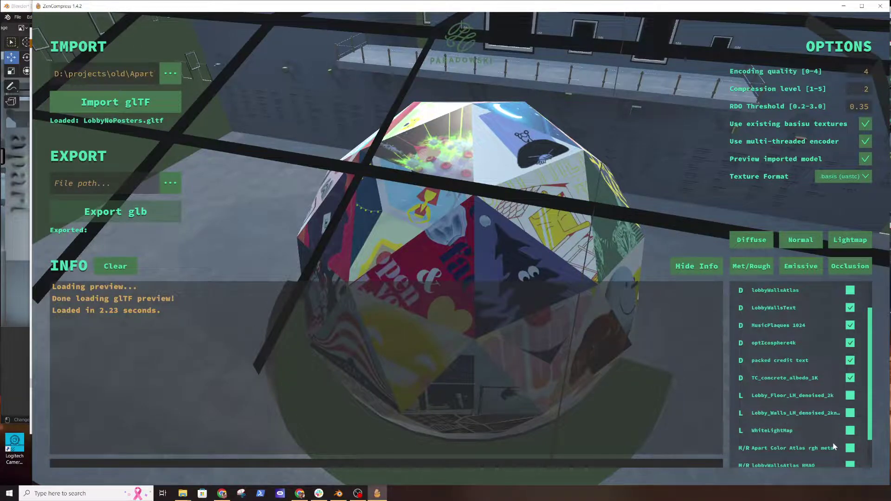
scroll(833, 445, down, 3)
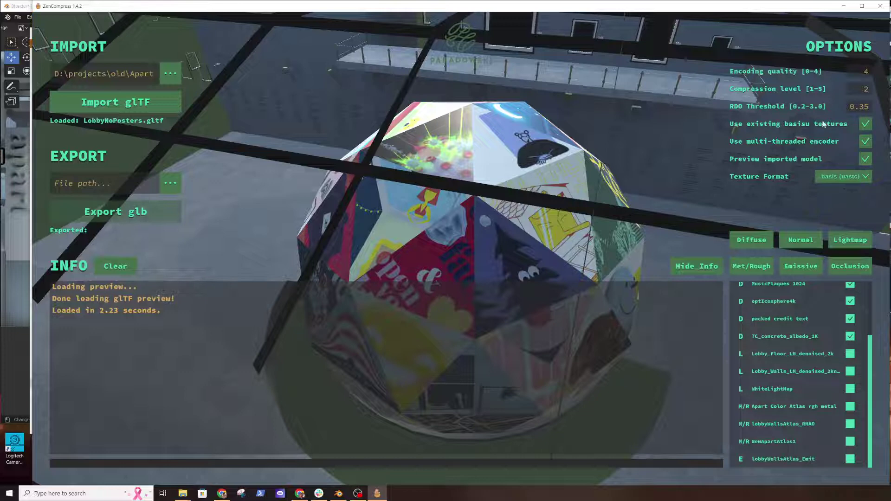
Step: Turn off the use of existing basisu textures and set the texture format to .ktx2 (etc1s)
click(865, 124)
click(857, 181)
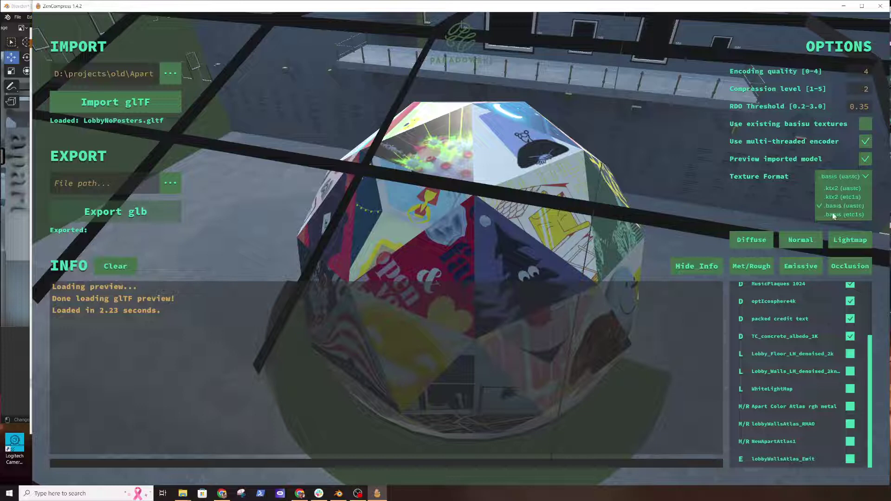
click(852, 198)
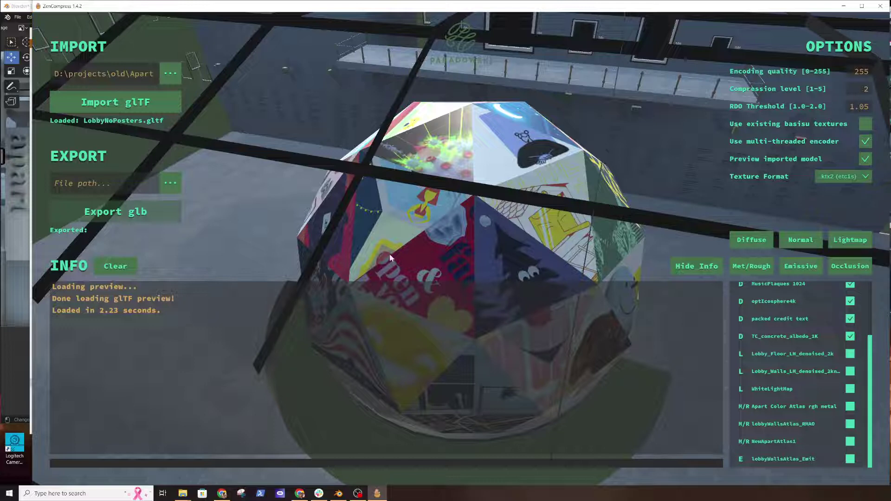
Step: Switch the texture format to .ktx2 (uastc) to compare its encoding options, and return it to .ktx2 (etc1s)
click(859, 176)
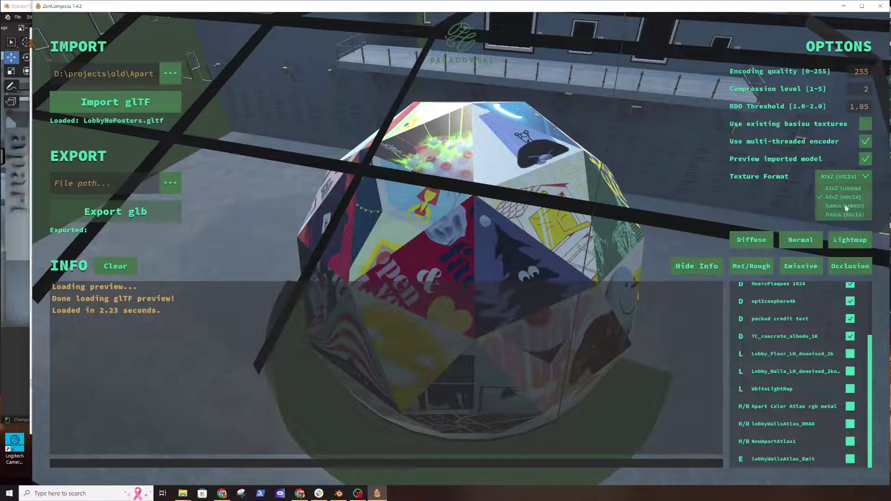
click(850, 187)
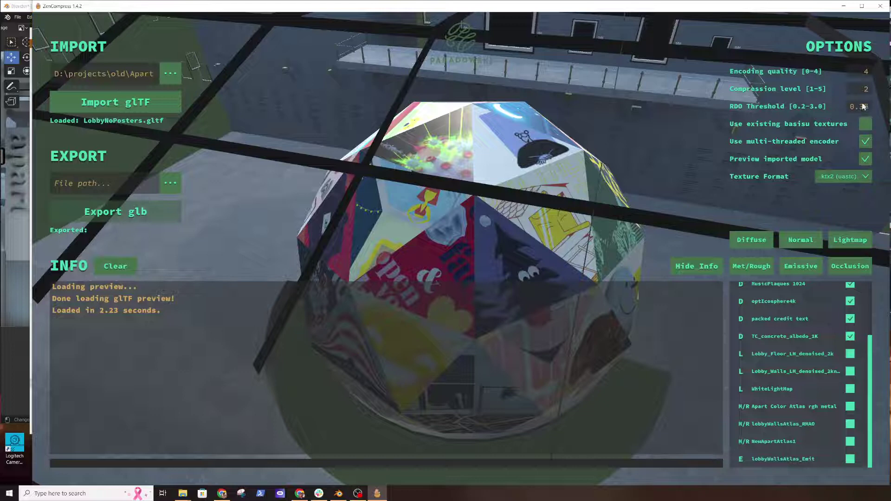
click(858, 179)
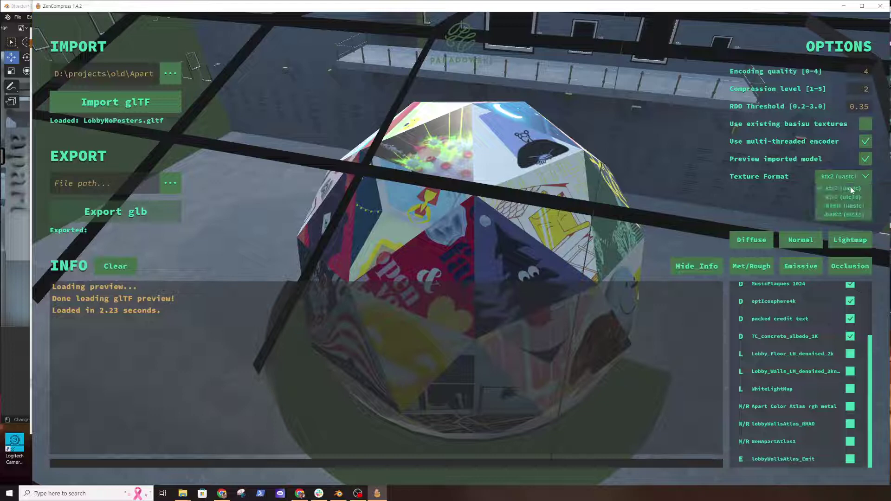
click(844, 197)
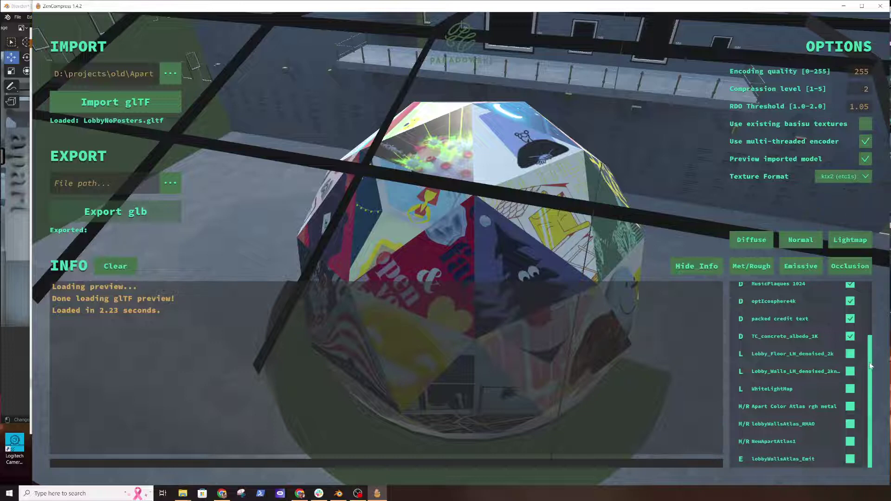
Step: Export the model as a glb named lobby Etc1s in the Lobby folder, after checking the texture selection
scroll(870, 366, up, 3)
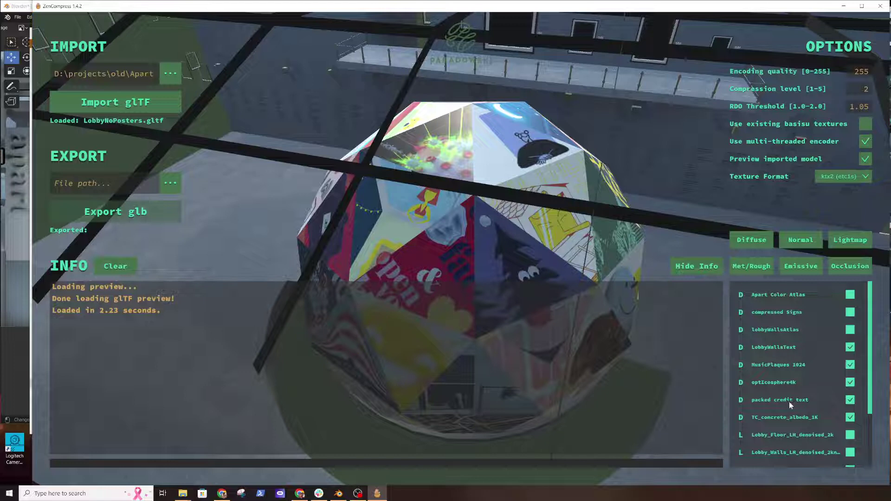
scroll(786, 425, down, 2)
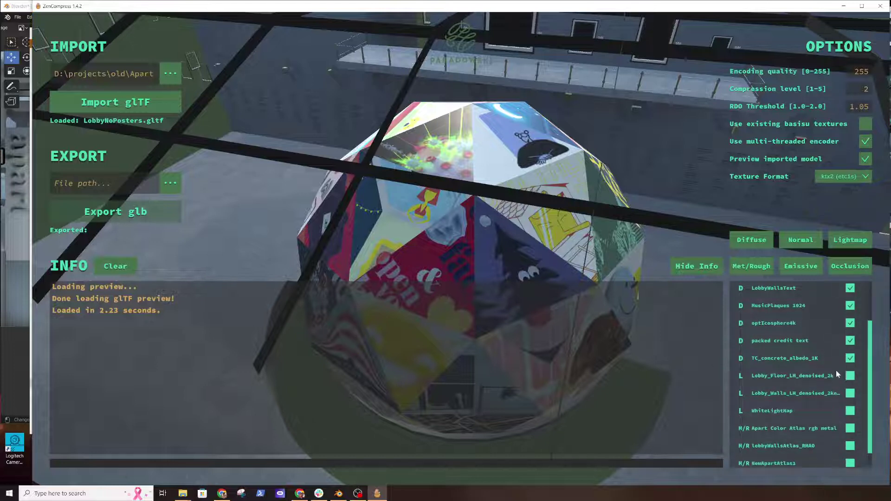
scroll(836, 374, down, 1)
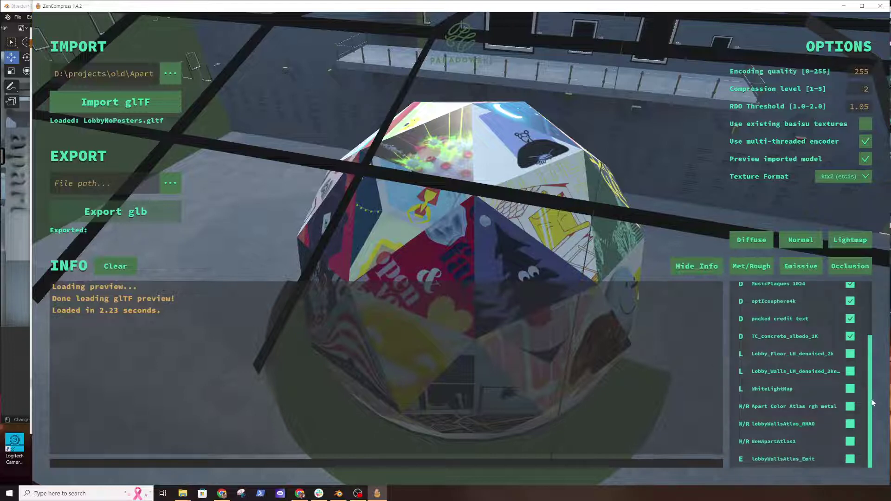
scroll(840, 387, up, 3)
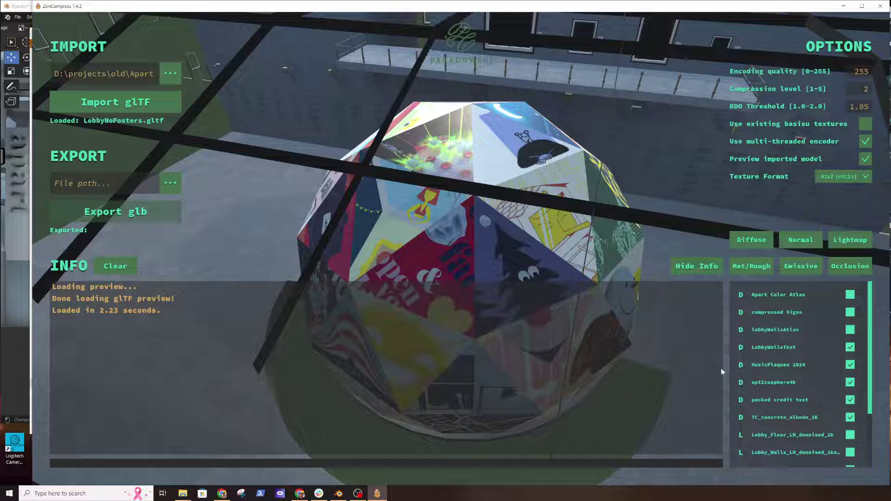
click(171, 183)
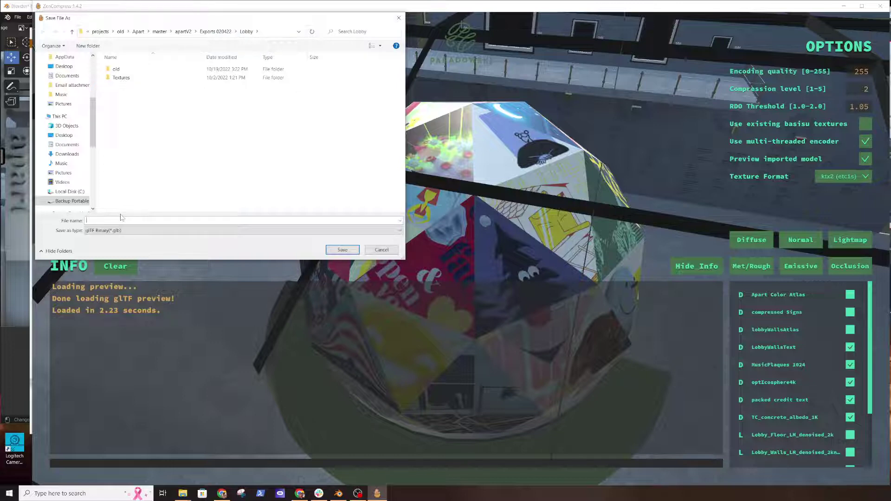
text(lobby )
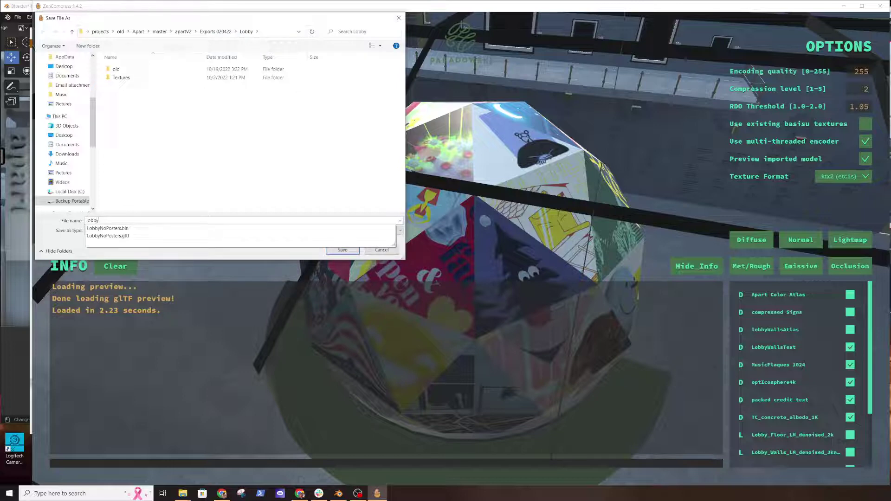
text(Et)
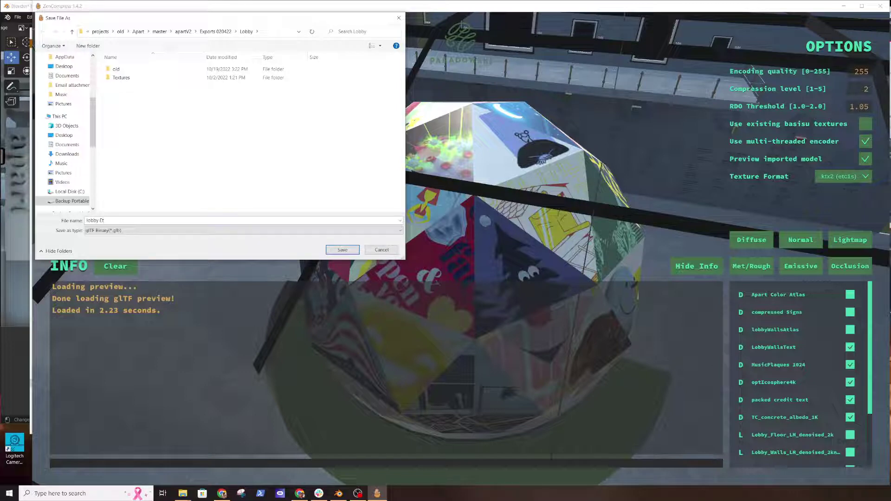
text(c1s)
click(342, 250)
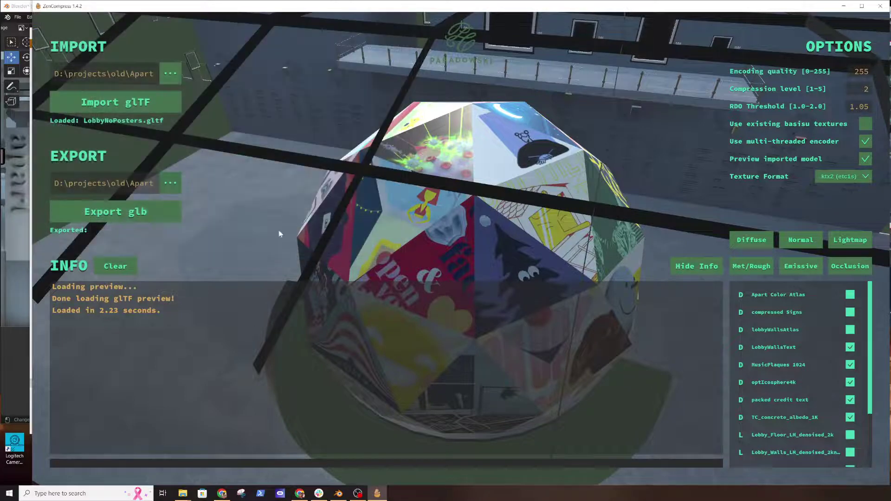
click(126, 212)
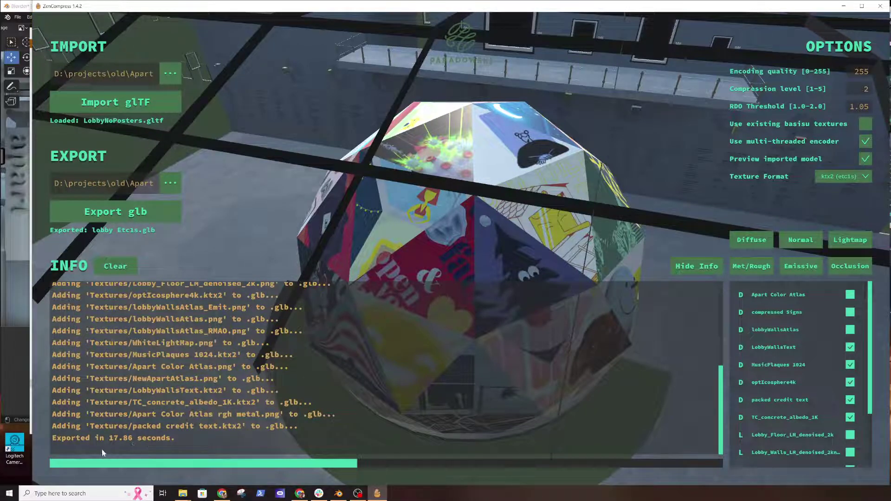
Step: Check the size of the exported lobby Etc1s.glb in the Lobby folder through its file properties in File Explorer
mouse_move(182, 492)
click(169, 472)
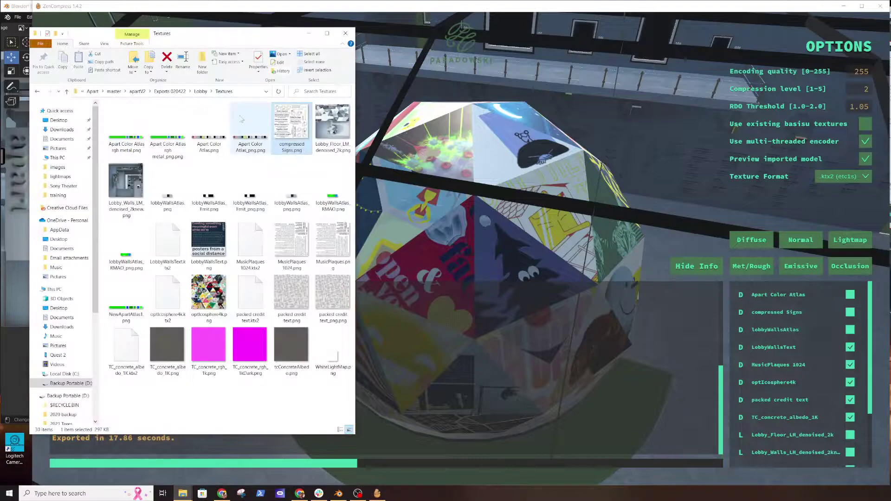
key(BackSpace)
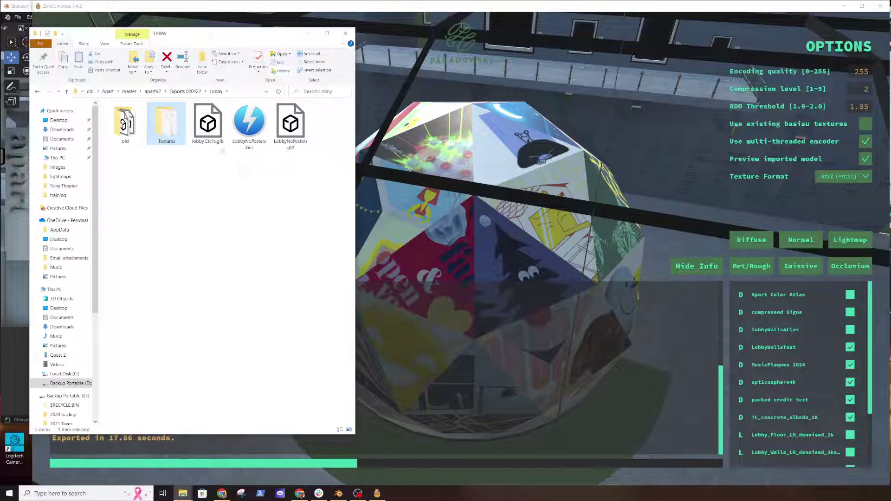
click(208, 121)
right_click(211, 125)
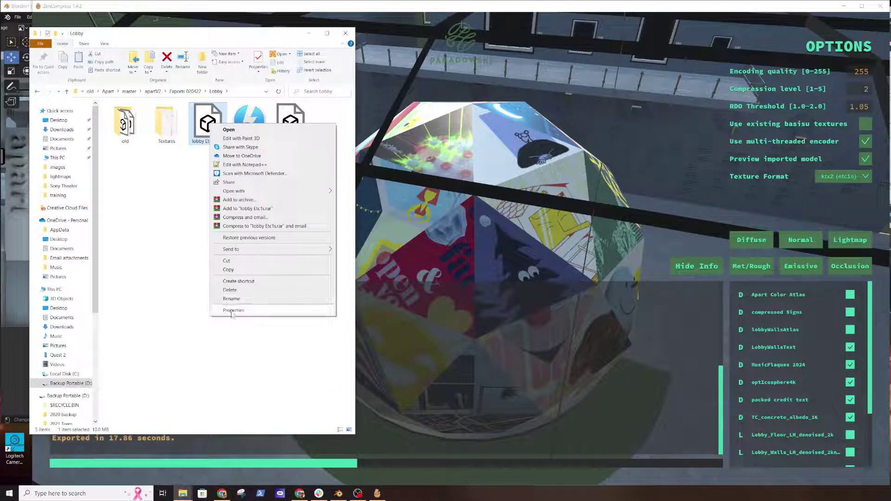
click(230, 310)
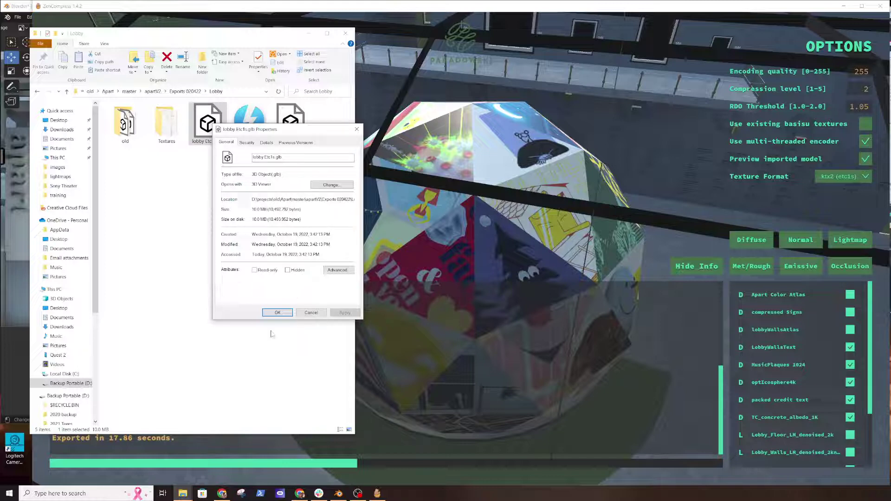
click(278, 312)
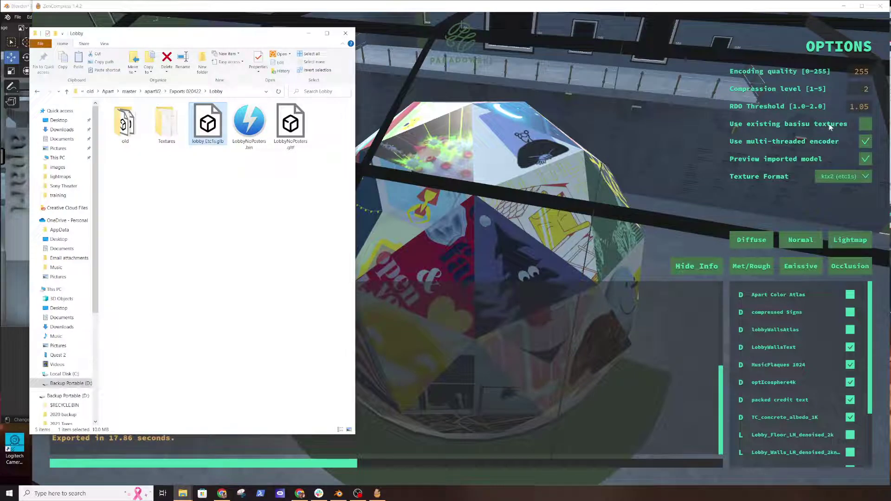
Step: Turn on the use of existing basisu textures in ZenCompress and examine the ktx2 files in the Textures folder in File Explorer
click(862, 125)
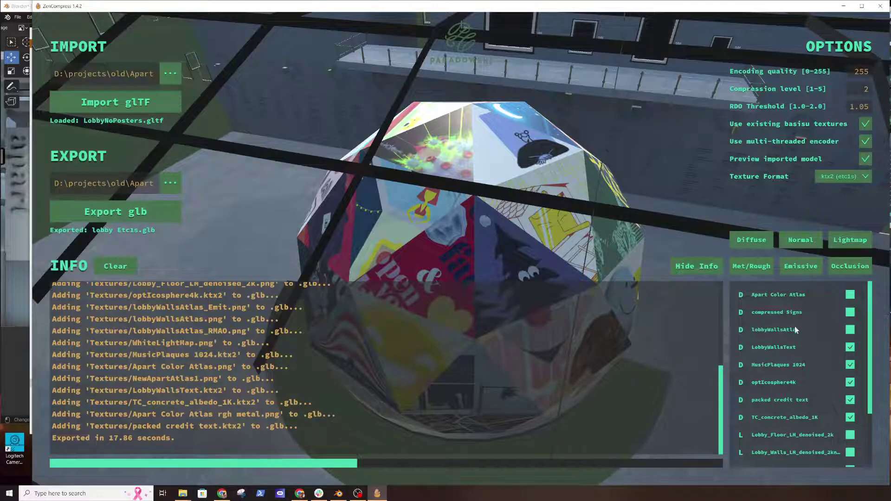
mouse_move(183, 493)
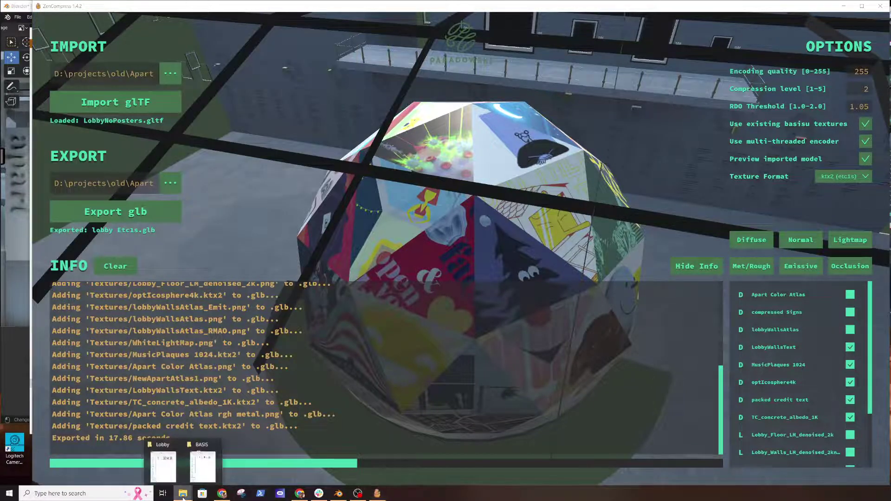
click(164, 470)
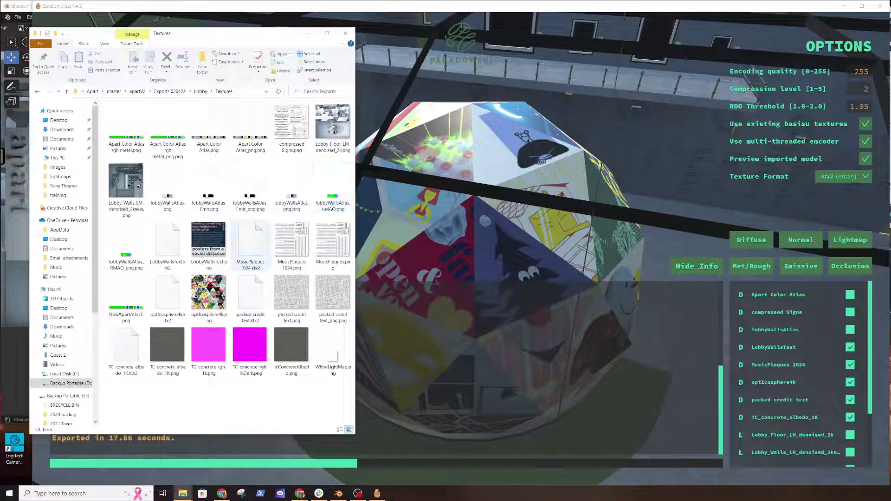
click(237, 258)
click(171, 294)
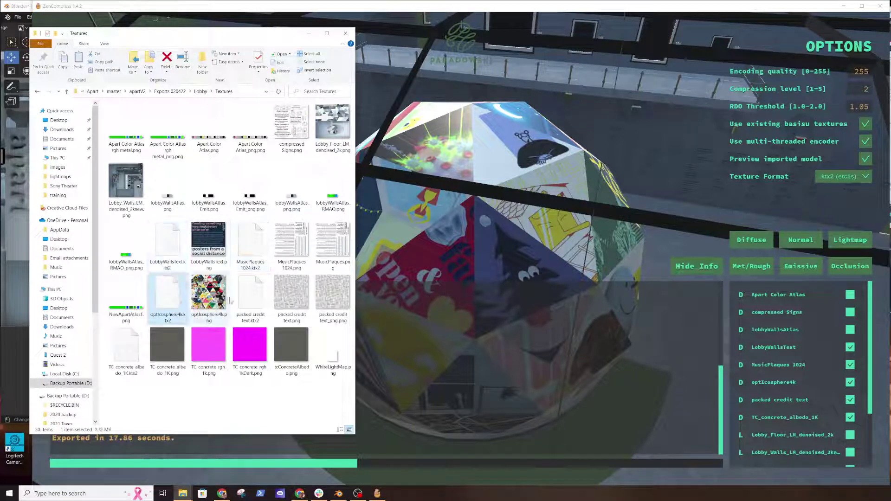
click(128, 355)
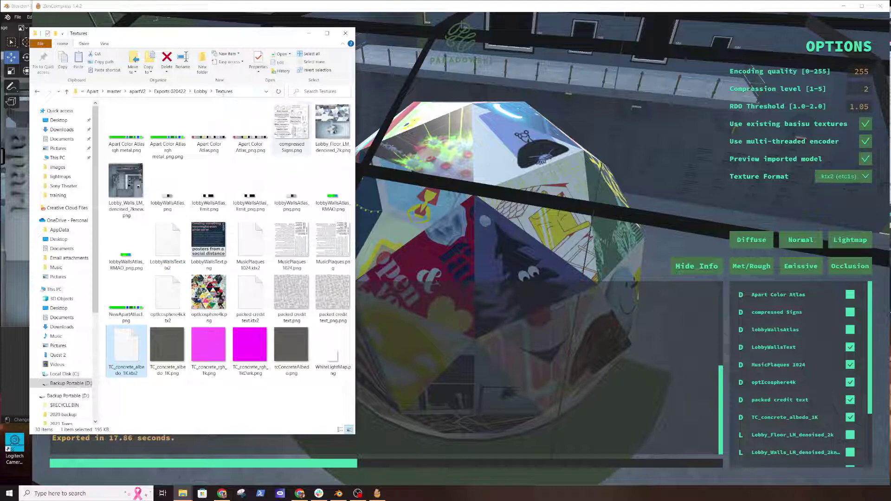
Step: Back in ZenCompress, keep the use of existing basisu textures on and set the texture format to ktx2 (uastc)
click(865, 125)
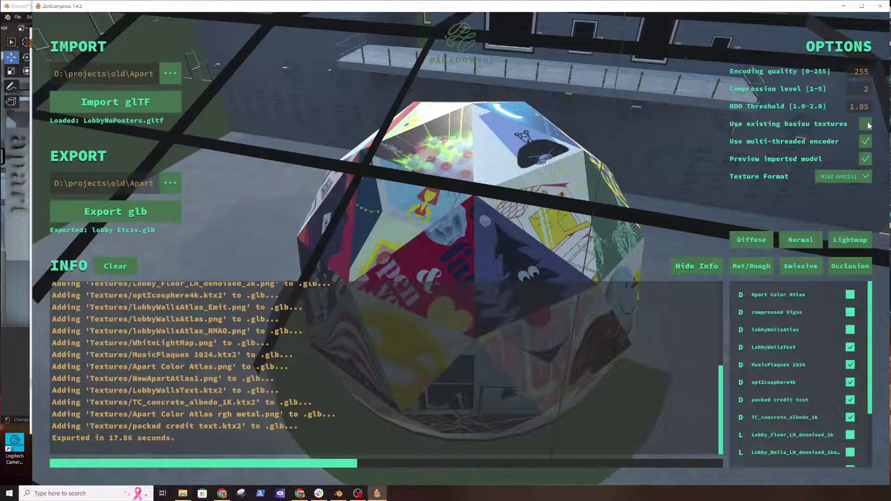
click(867, 128)
click(865, 177)
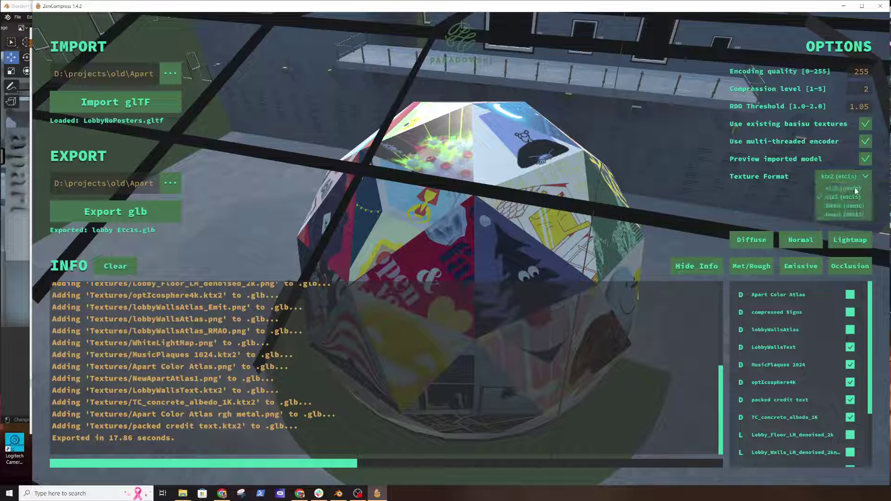
click(855, 189)
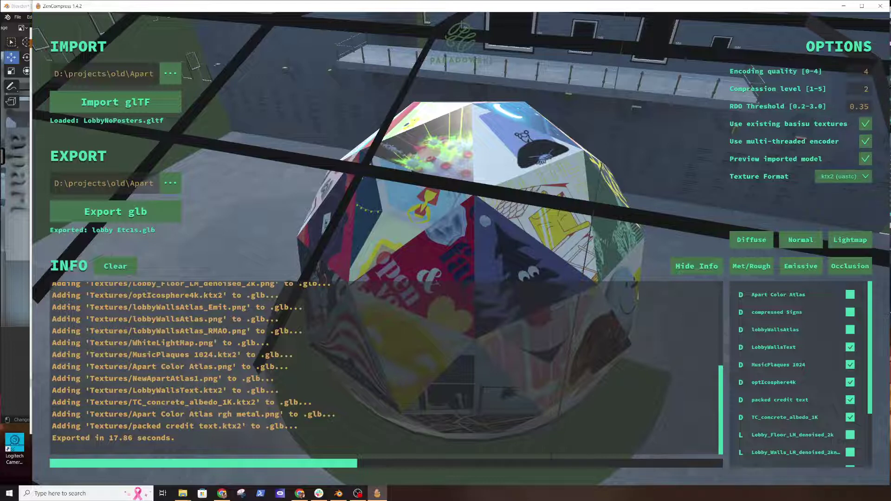
Step: Include the diffuse textures Apart Color Atlas, compressed Signs and lobbyWallsAtlas in the compression
click(849, 295)
click(849, 331)
click(851, 314)
scroll(853, 337, up, 1)
scroll(853, 337, down, 3)
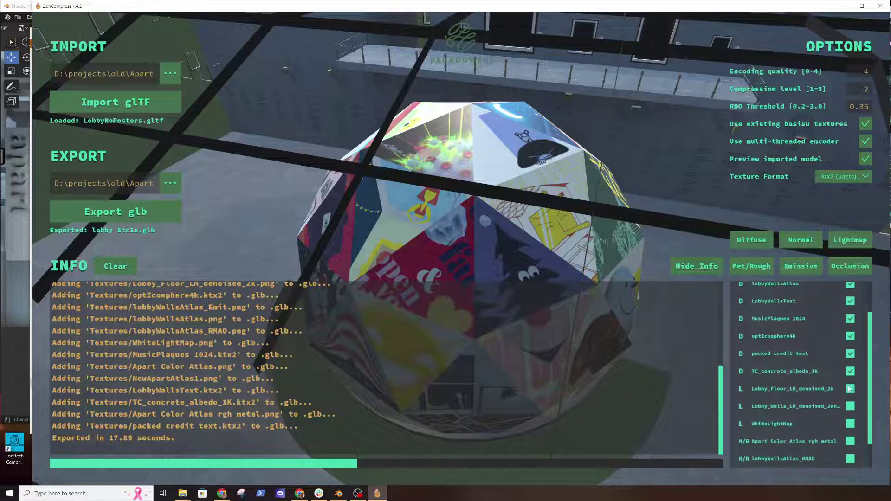
Step: Include all three lightmaps, the three metal/roughness textures and lobbyWallsAtlas_Emit in the compression
click(850, 388)
click(850, 407)
click(850, 424)
click(850, 441)
click(851, 458)
scroll(853, 445, down, 2)
click(849, 441)
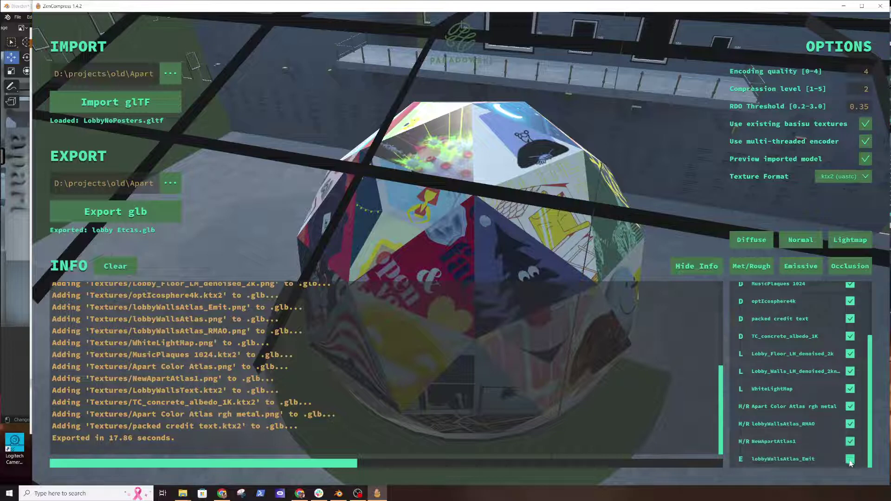
click(849, 458)
Step: Review the full list of textures selected for compression and inspect the RDO Threshold option for uastc
scroll(845, 408, up, 5)
scroll(844, 409, down, 1)
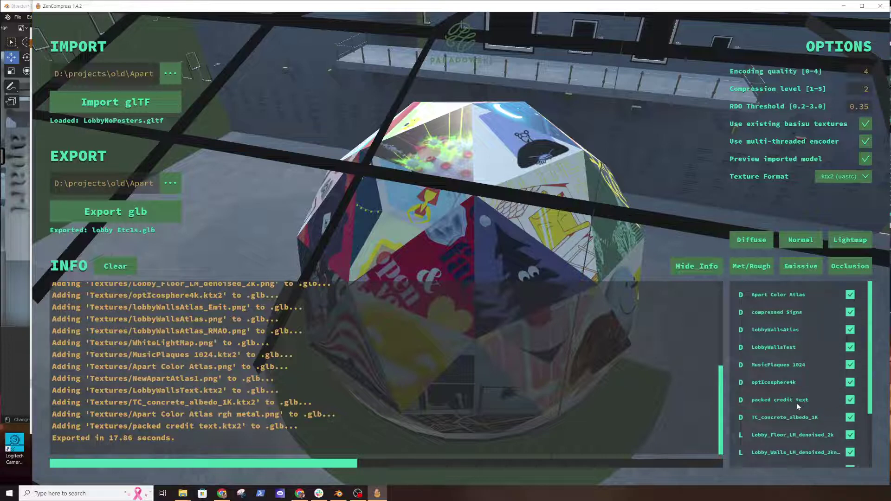
scroll(810, 394, down, 5)
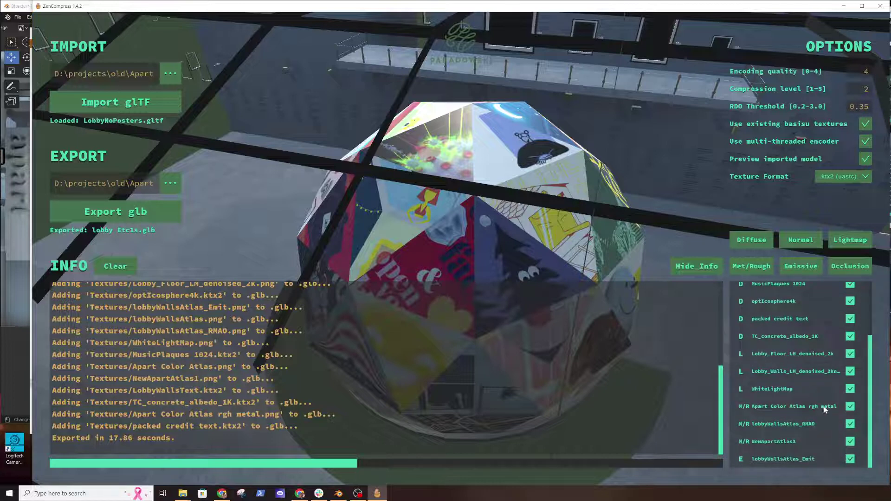
scroll(825, 371, up, 5)
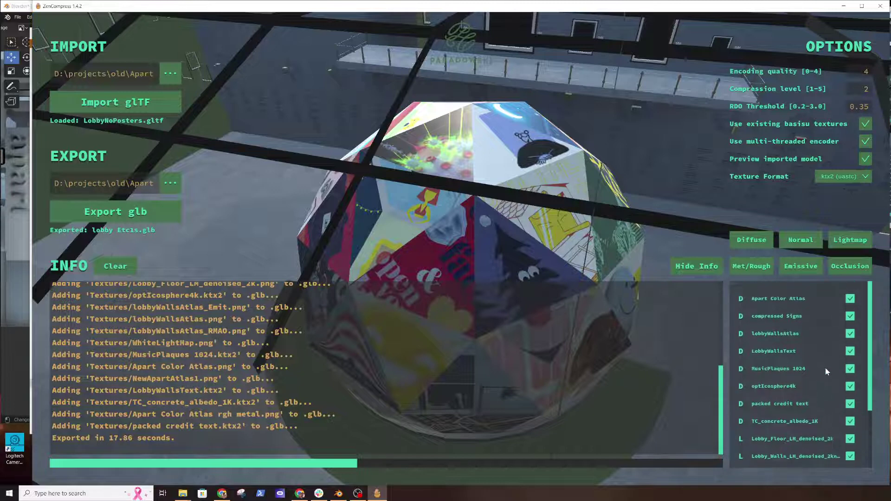
scroll(825, 369, down, 4)
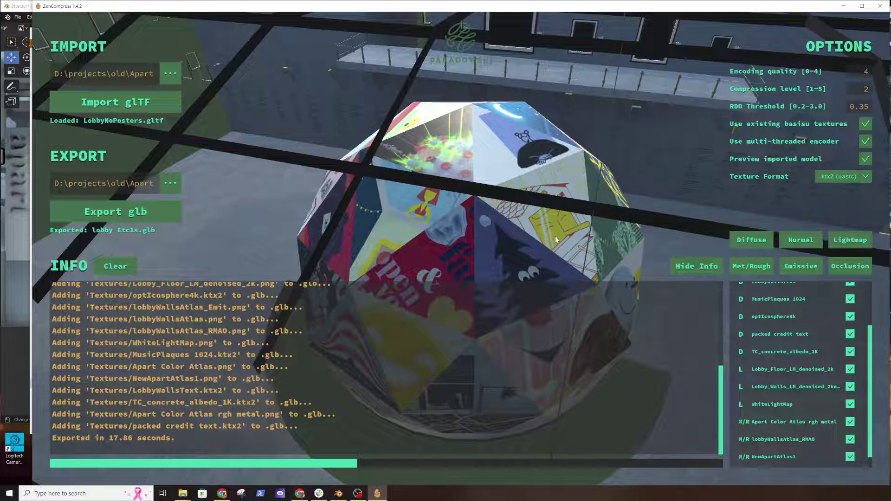
click(861, 108)
click(798, 107)
click(864, 108)
click(860, 106)
double_click(859, 106)
click(862, 111)
drag(869, 426, 869, 382)
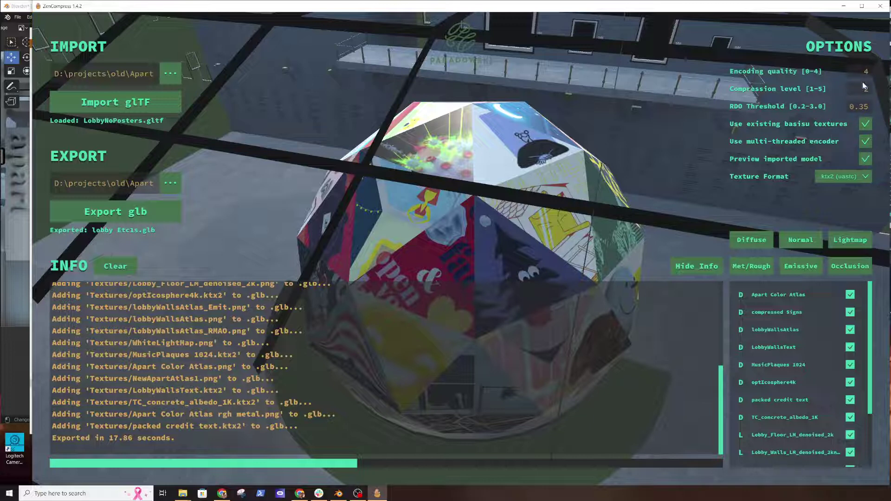
Step: Export the model as a glb named lobby Mixed compression in the Lobby folder
click(172, 184)
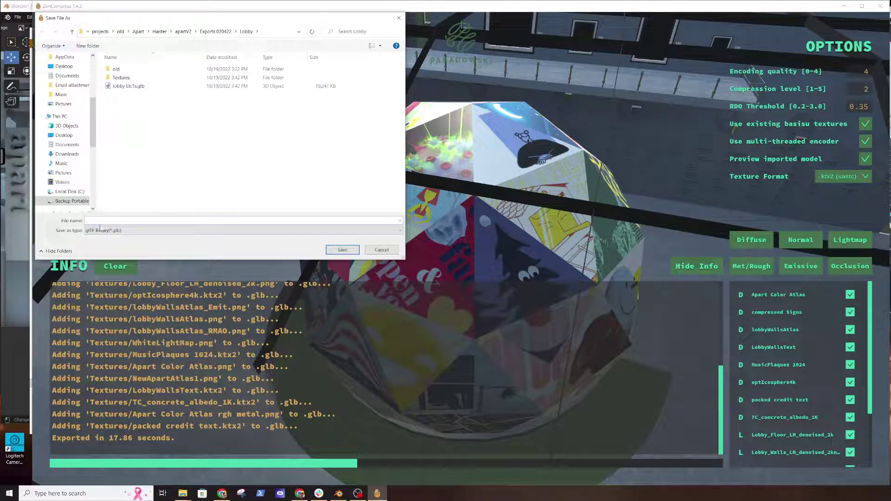
text(l)
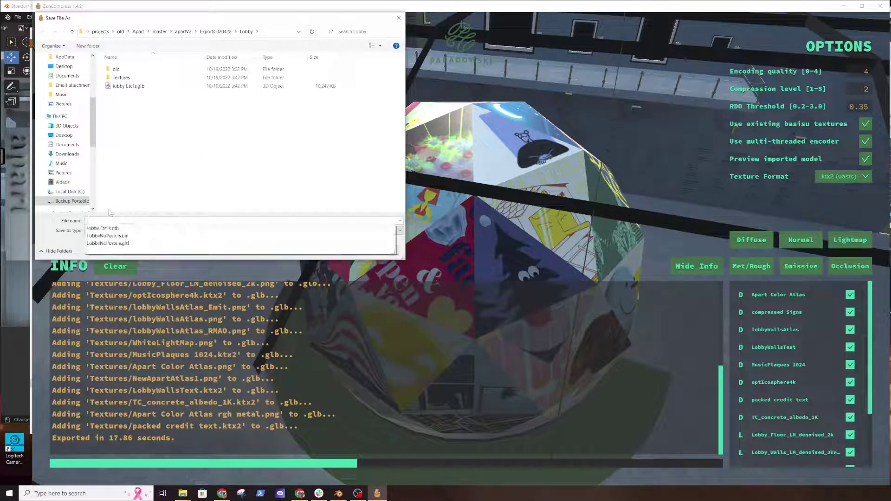
text(obby Mixe)
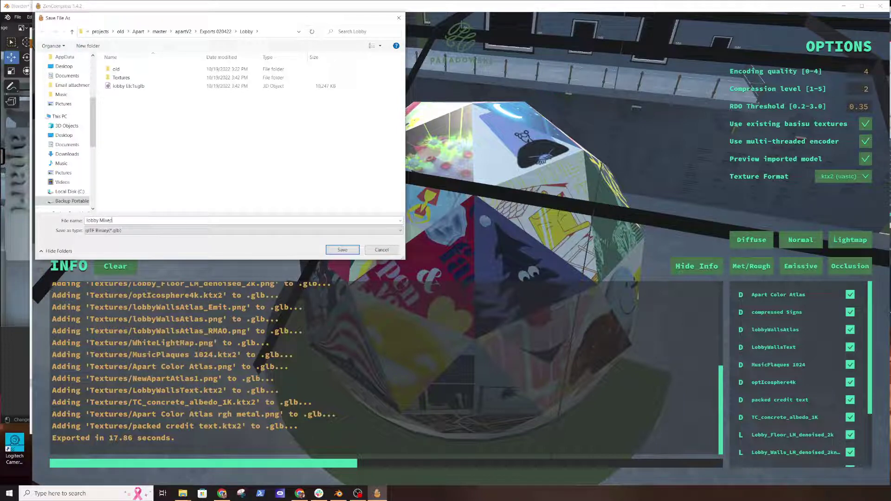
text(d compression)
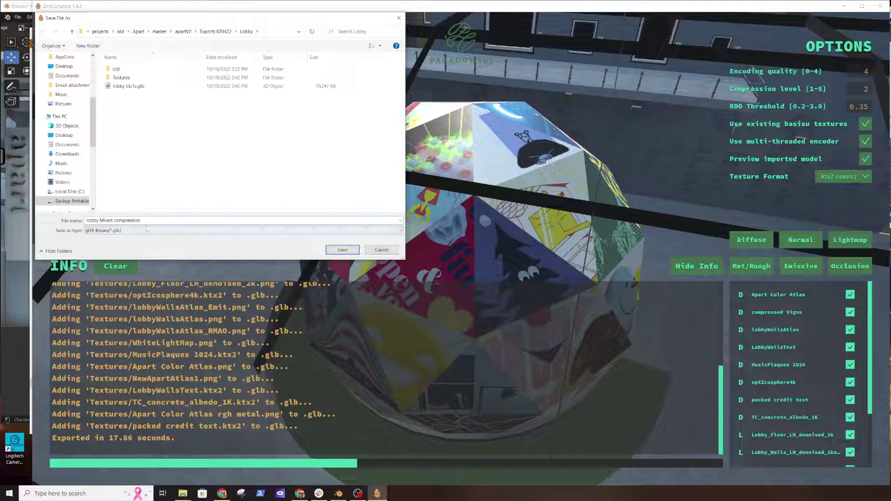
click(343, 250)
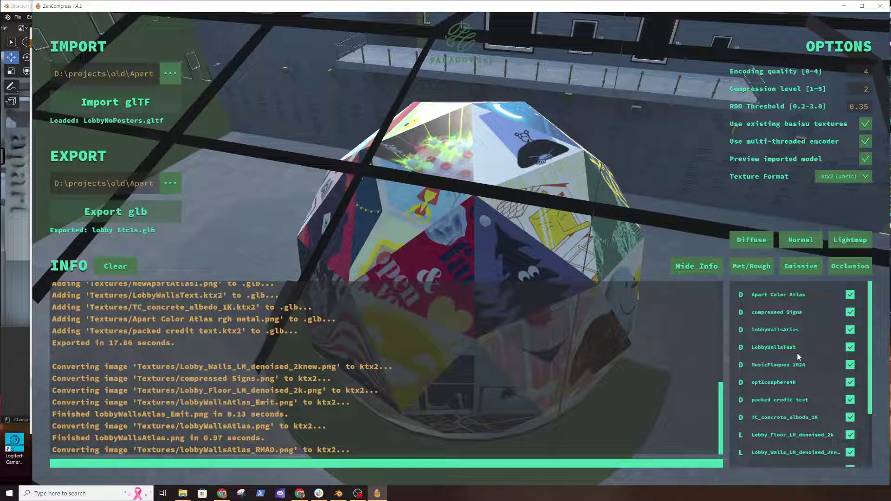
Step: Check the Lobby export's Textures folder in File Explorer for generated ktx2 files, then return to ZenCompress
click(184, 496)
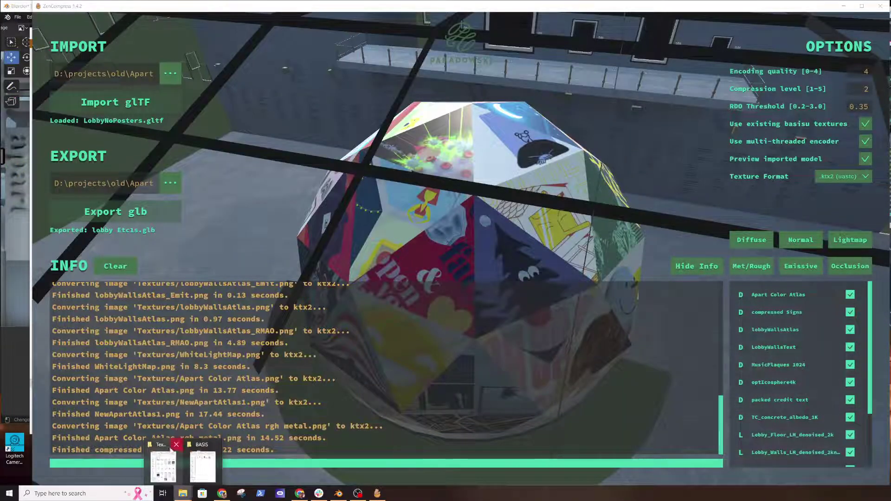
click(164, 463)
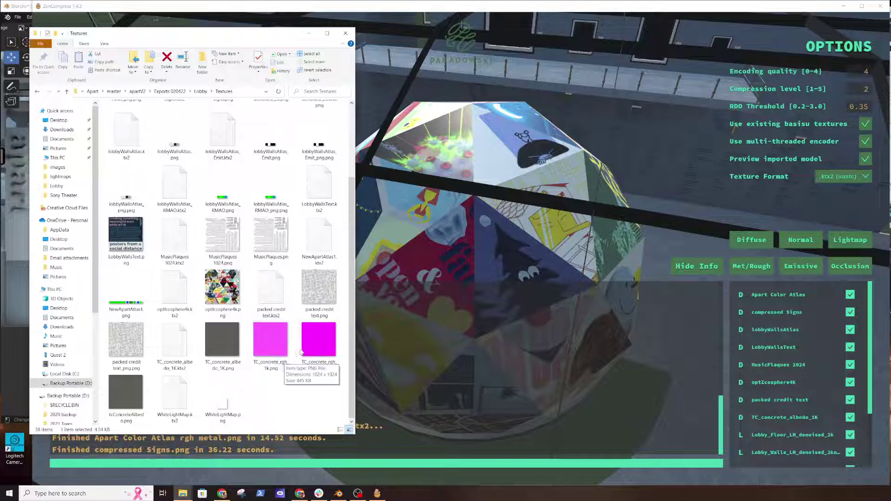
scroll(297, 349, up, 2)
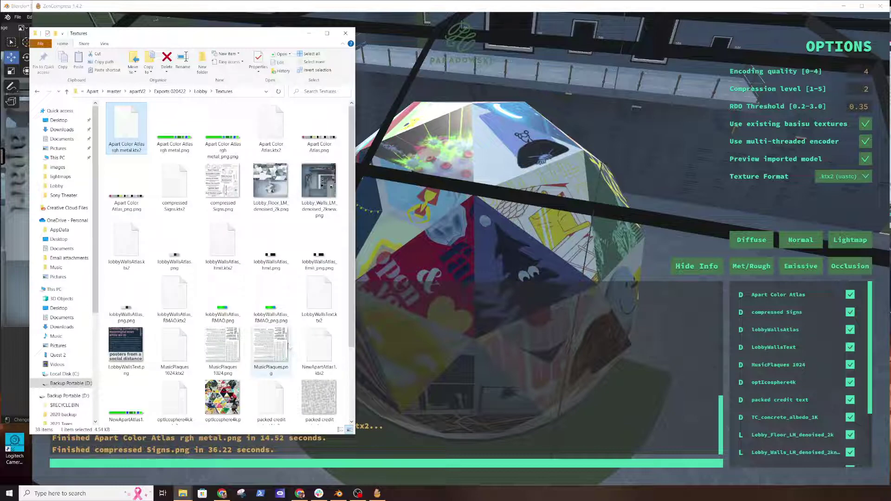
click(441, 16)
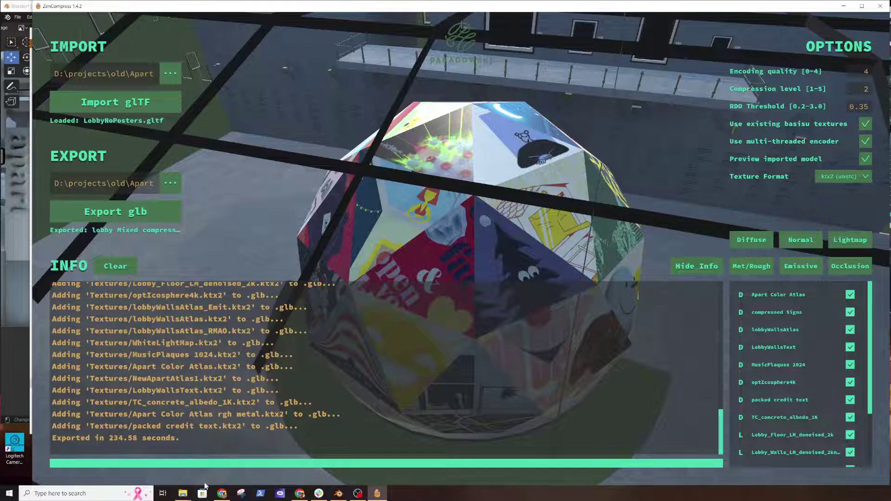
Step: Check the file sizes of lobby Etc1s.glb and lobby Mixed compression.glb in the Lobby folder
click(183, 493)
click(201, 92)
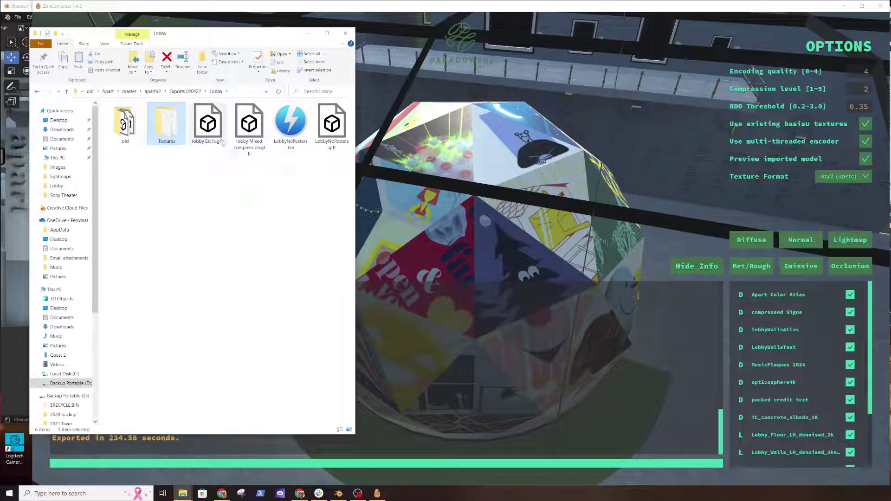
click(207, 130)
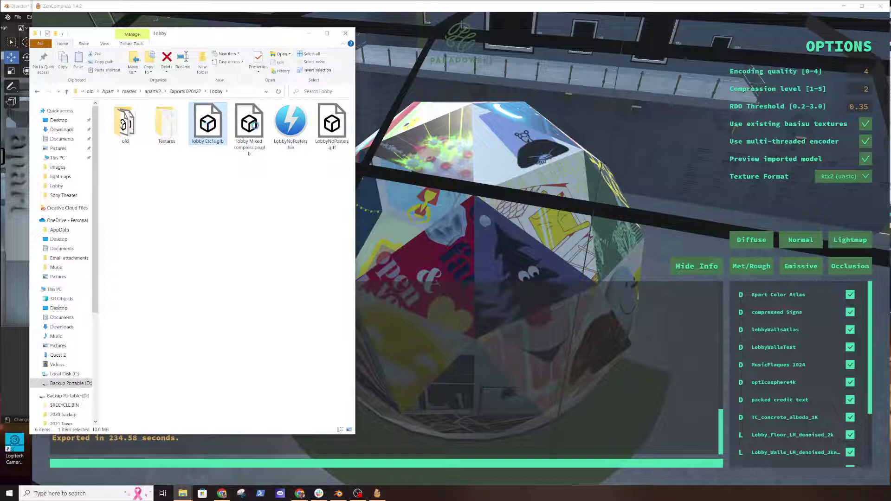
click(254, 128)
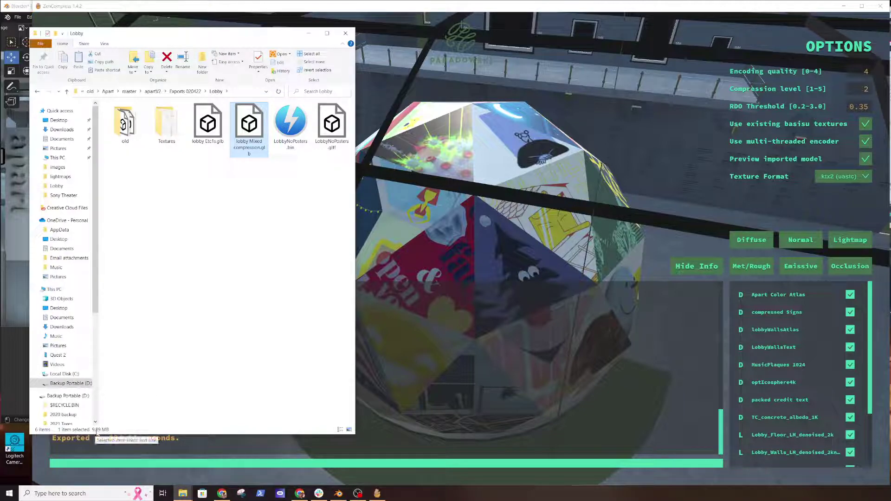
click(863, 110)
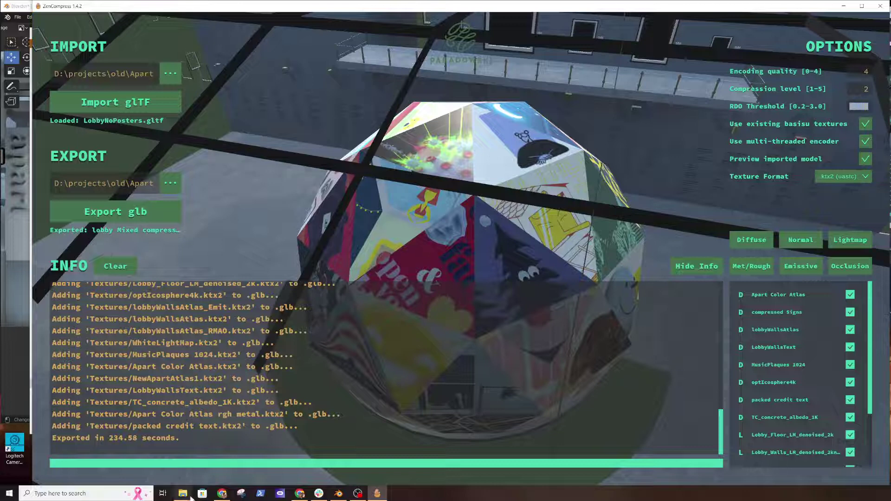
Step: Check the combined size of the Textures folder and the LobbyNoPosters bin and gltf files, and compare it with both exported glb files
mouse_move(182, 493)
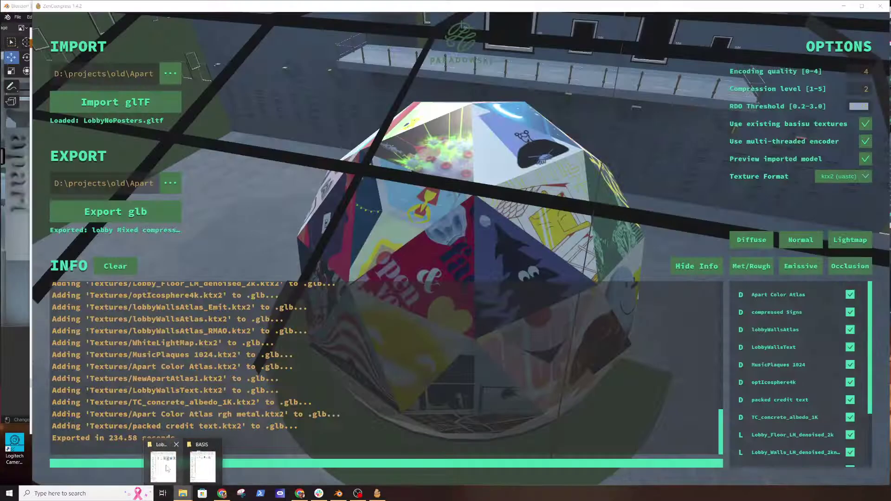
click(165, 466)
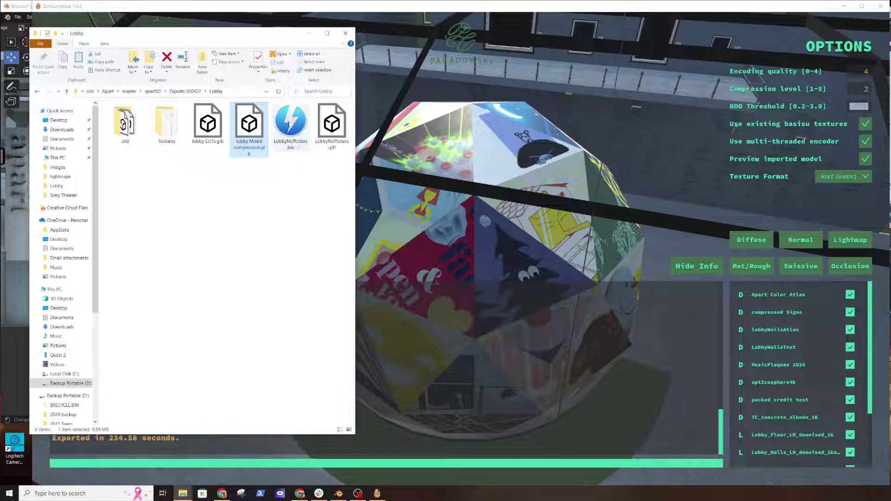
click(166, 132)
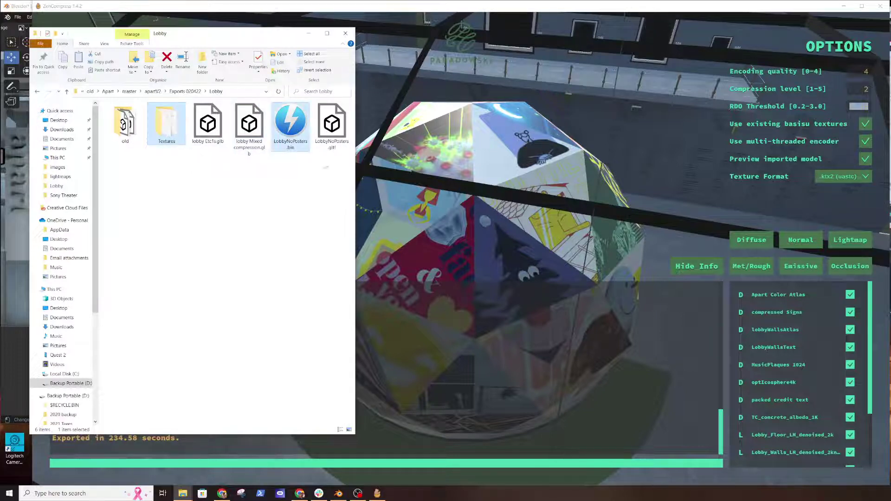
ctrl+click(292, 127)
ctrl+click(323, 130)
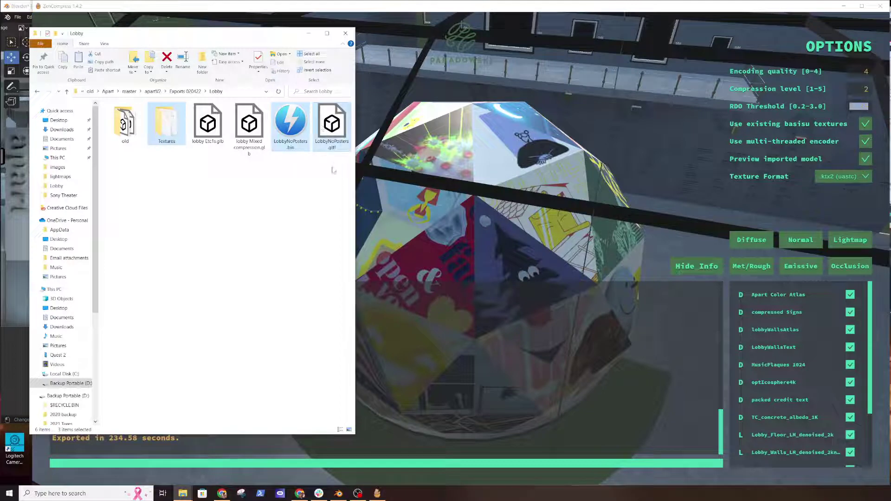
right_click(332, 124)
click(349, 285)
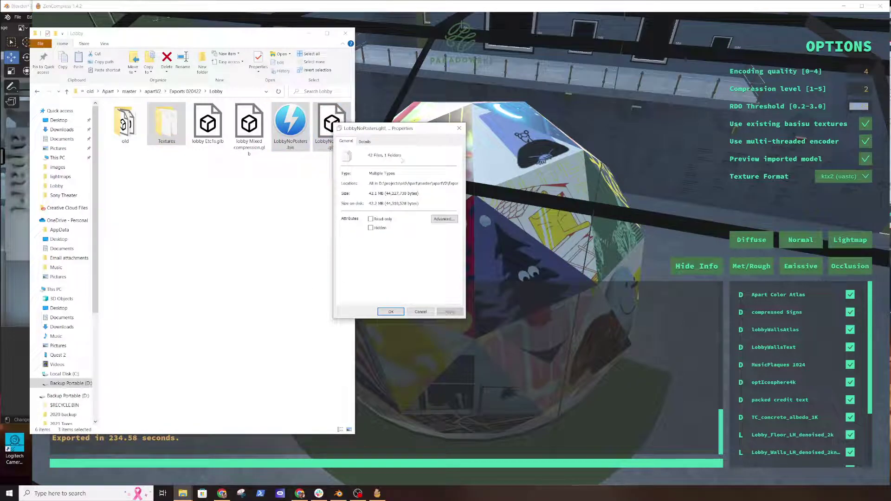
drag(411, 131, 299, 189)
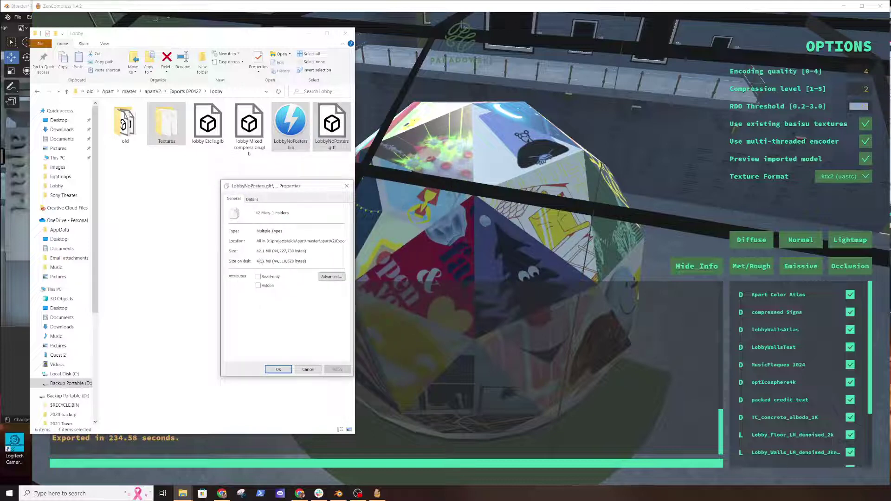
click(308, 369)
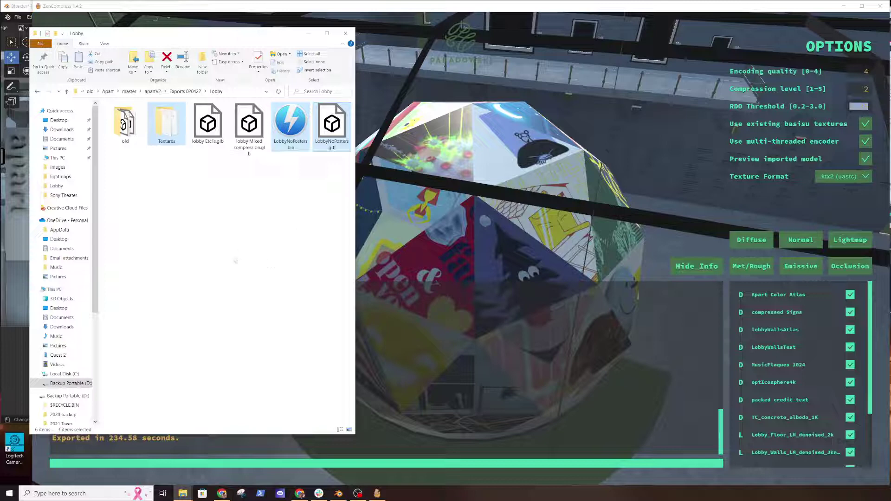
click(211, 131)
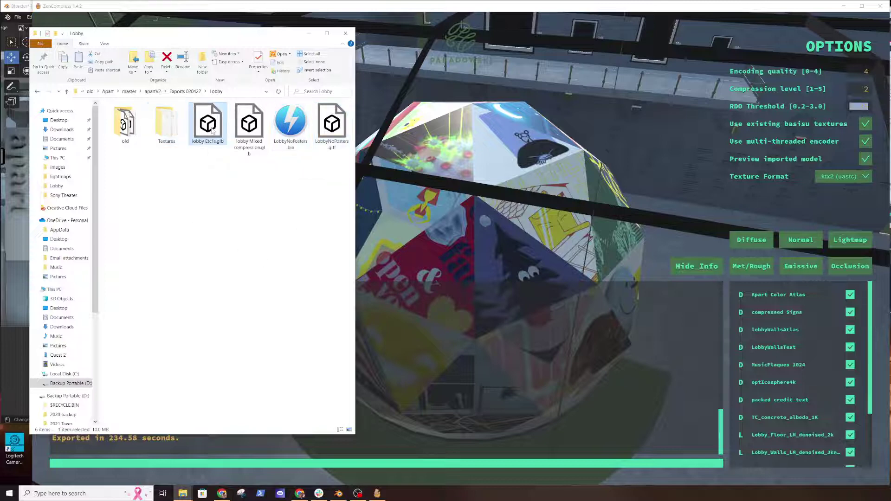
click(252, 132)
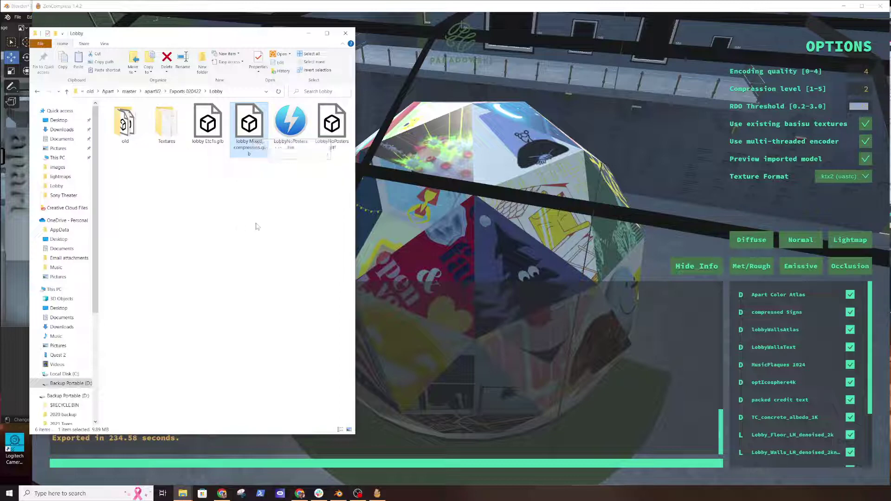
Step: Set the RDO Threshold to 0.85 in ZenCompress and look through the list of textures selected for compression
click(842, 107)
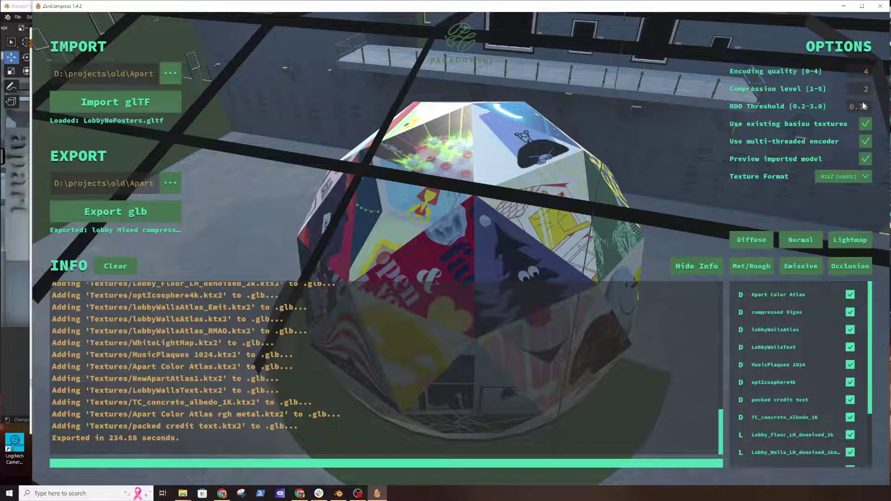
text(5)
scroll(795, 371, down, 3)
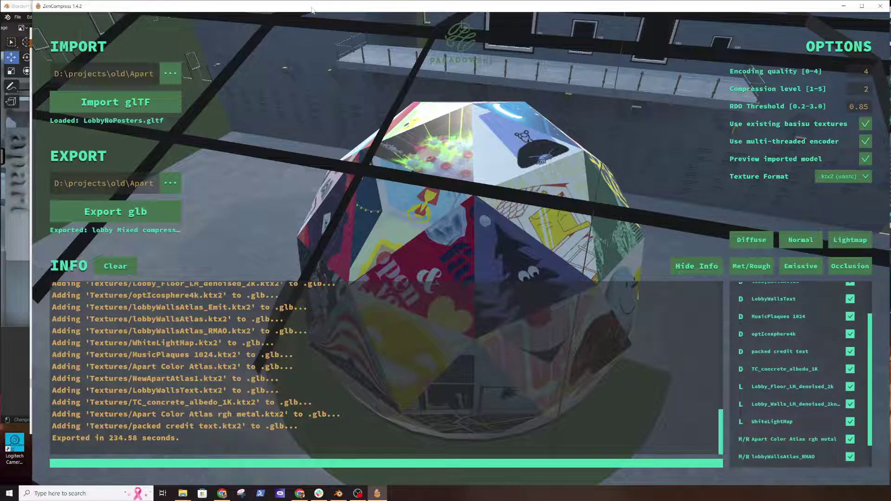
drag(310, 13, 344, 12)
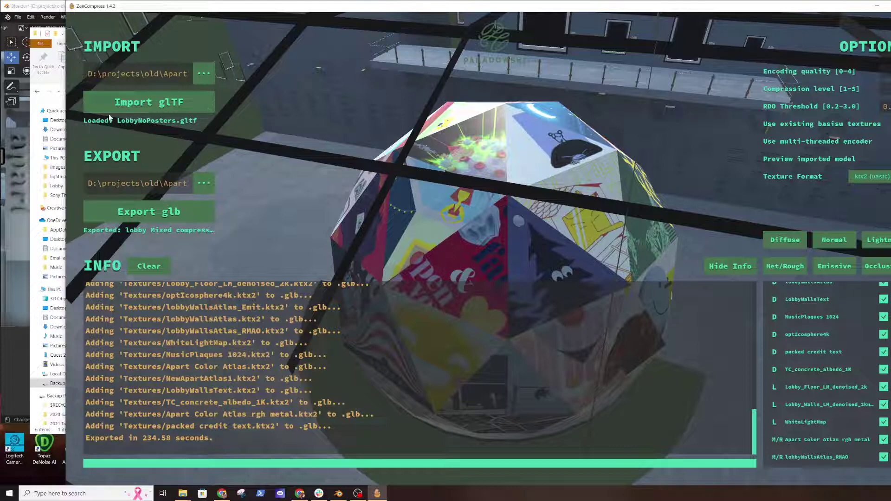
scroll(826, 374, down, 2)
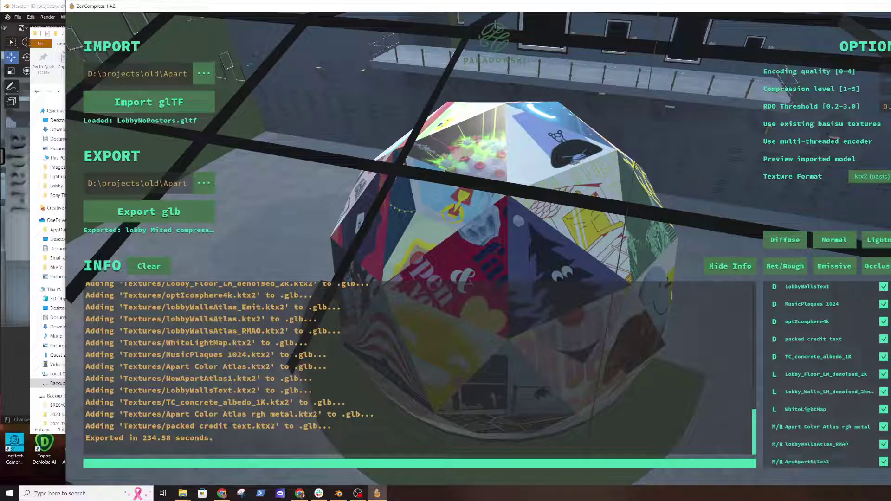
scroll(825, 373, up, 4)
scroll(825, 374, down, 4)
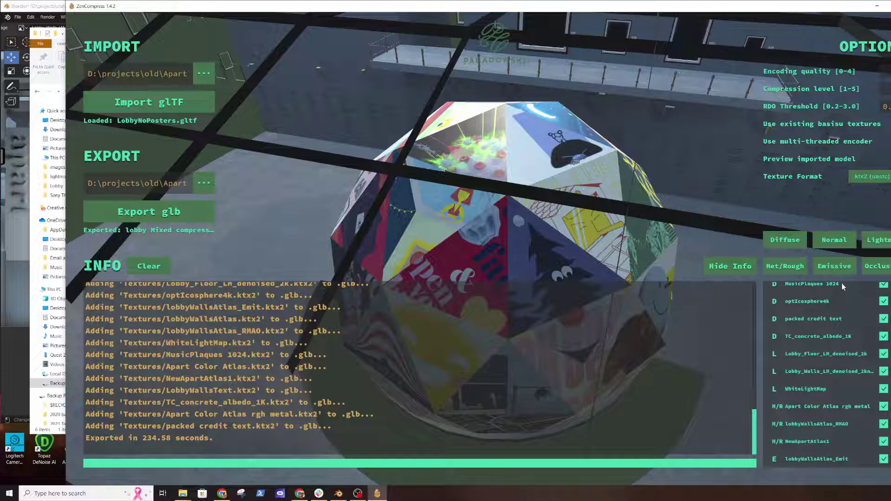